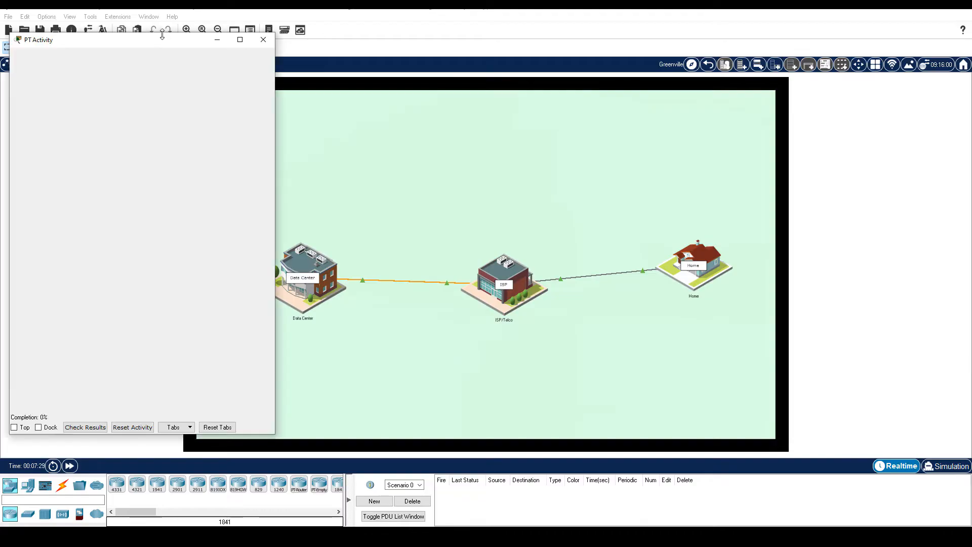
# - Shrink the PT Activity window by dragging its top edge down toward the bottom of the screen
pyautogui.moveTo(163, 35); pyautogui.dragTo(152, 408)
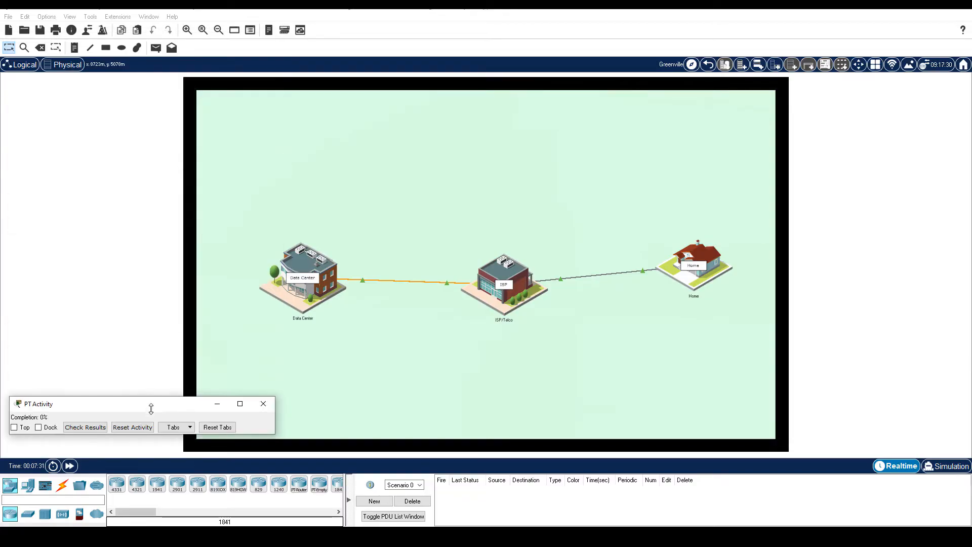
# - Keep the PT Activity window on top and move it down over the device panel
pyautogui.click(13, 428)
pyautogui.moveTo(52, 404); pyautogui.dragTo(49, 478)
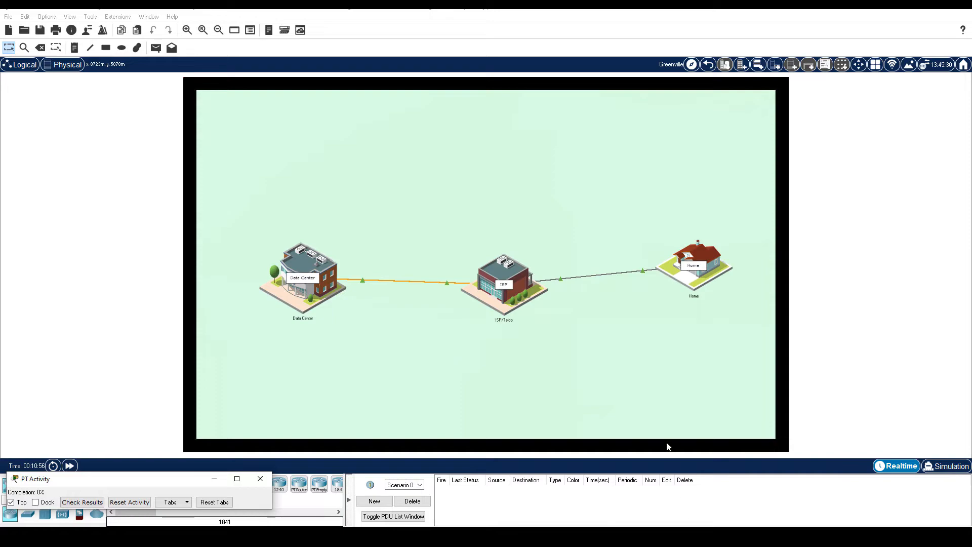
# - Enter the Home building and launch the Home Office PC's web browser
pyautogui.click(682, 276)
pyautogui.click(682, 276)
pyautogui.click(327, 333)
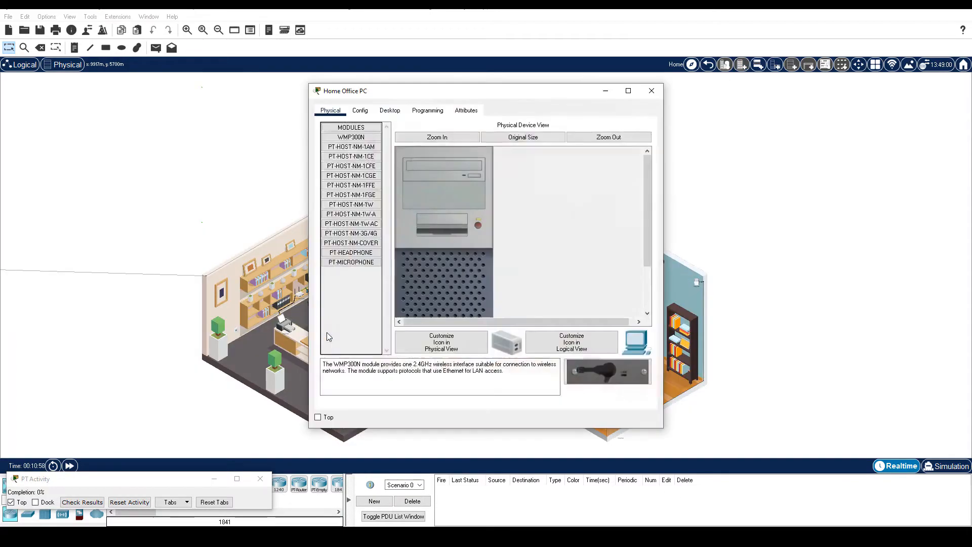
pyautogui.click(397, 112)
pyautogui.click(600, 160)
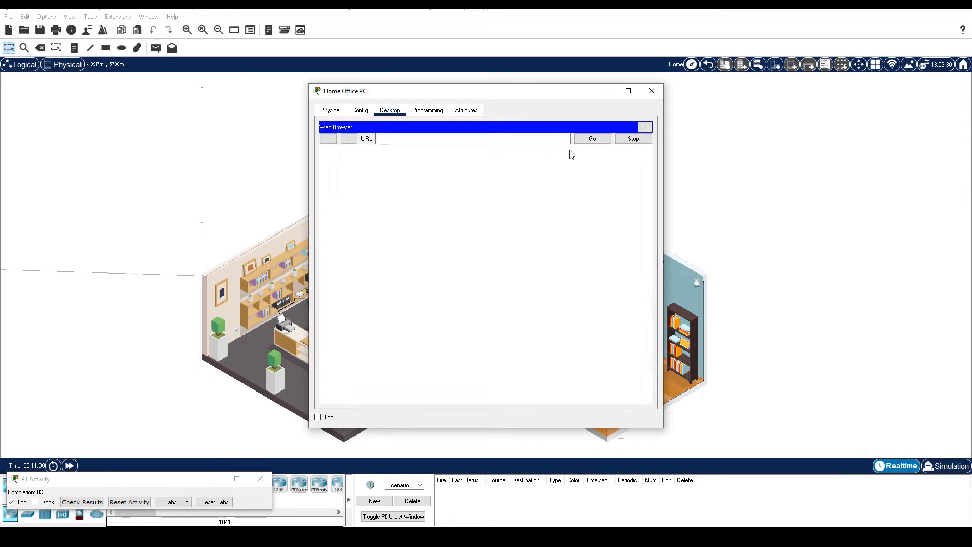
pyautogui.click(502, 137)
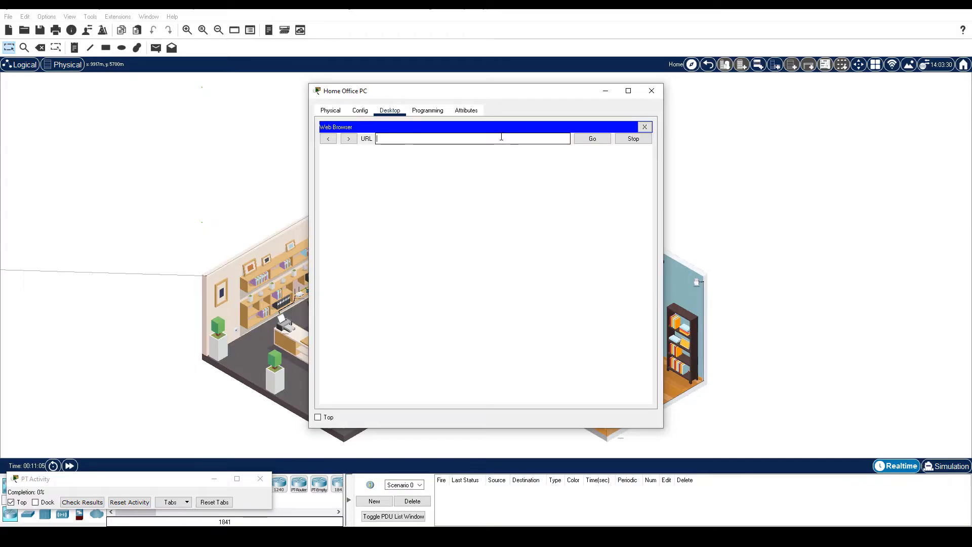
pyautogui.write('http://192.168.0.1')
pyautogui.press('Return')
pyautogui.write('admin')
pyautogui.press('Tab')
pyautogui.write('admin')
pyautogui.press('Return')
pyautogui.moveTo(309, 84); pyautogui.dragTo(190, 26)
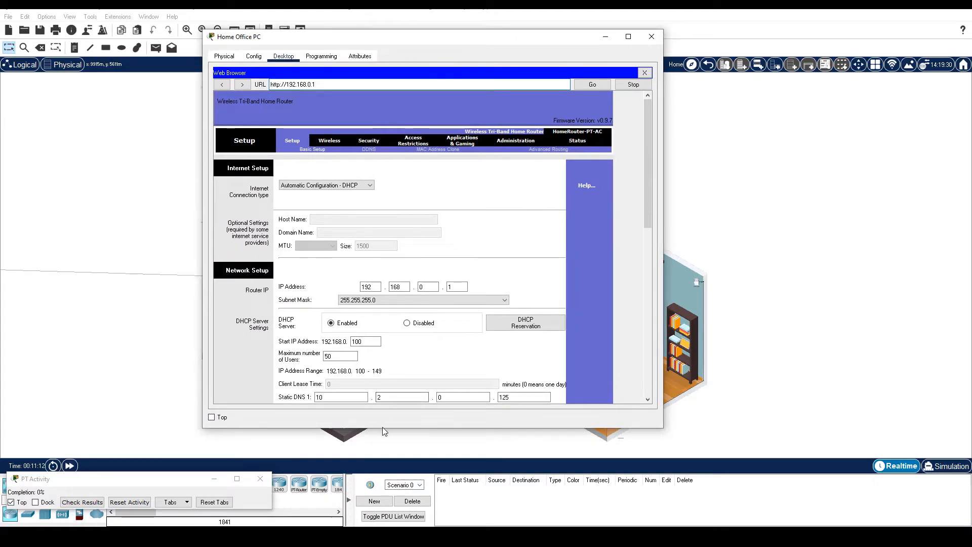
# - Paste the new strong password into both router password fields under Administration > Management
pyautogui.moveTo(382, 426); pyautogui.dragTo(382, 475)
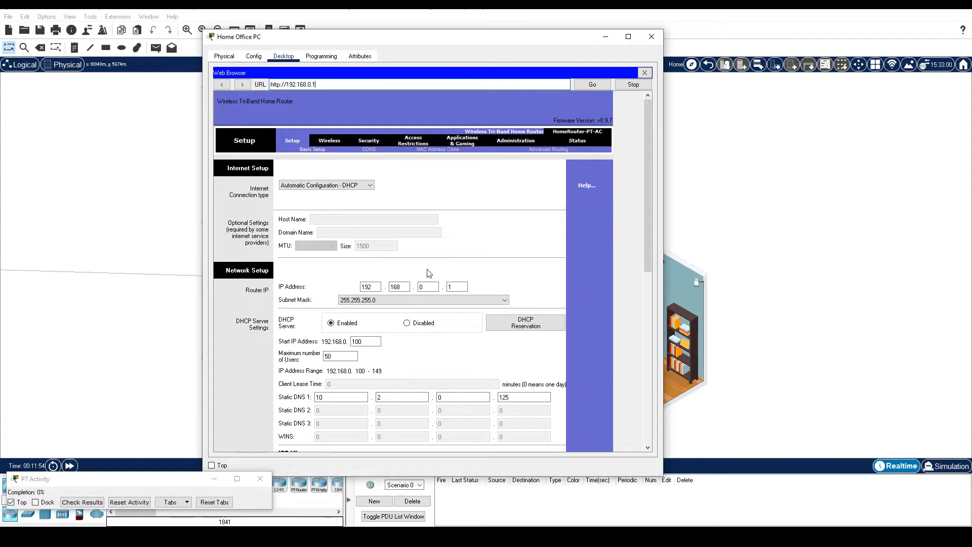
pyautogui.click(513, 142)
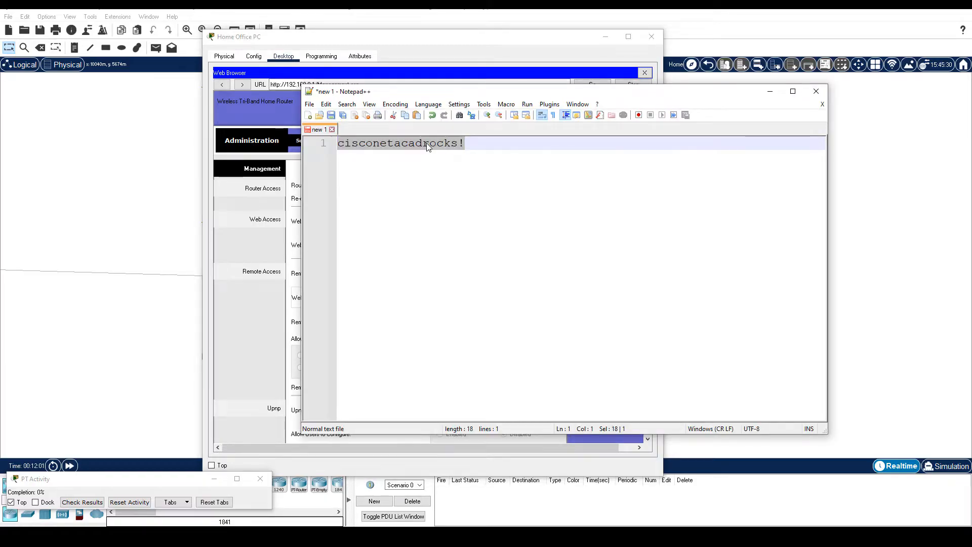
pyautogui.rightClick(427, 143)
pyautogui.click(446, 161)
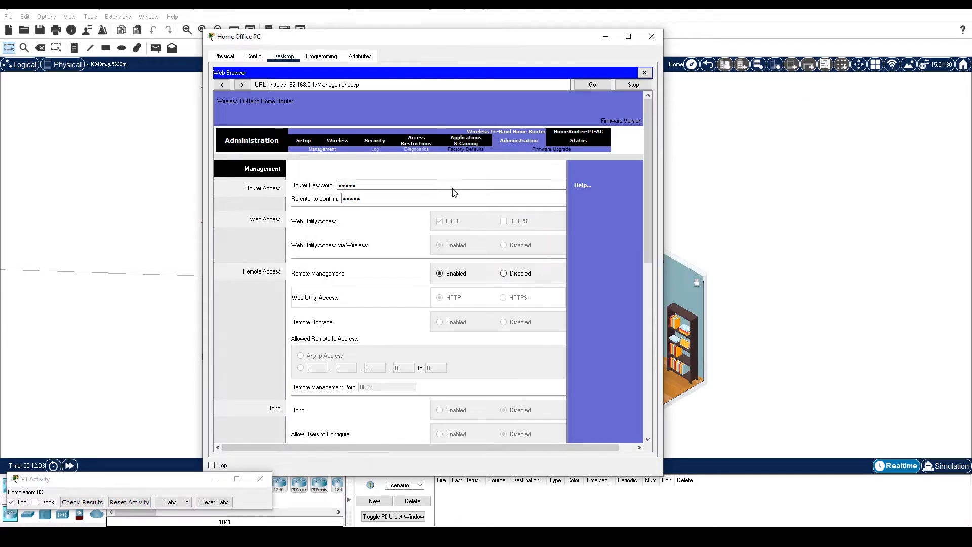
pyautogui.doubleClick(450, 185)
pyautogui.hotkey('ctrl', 'v')
pyautogui.doubleClick(360, 198)
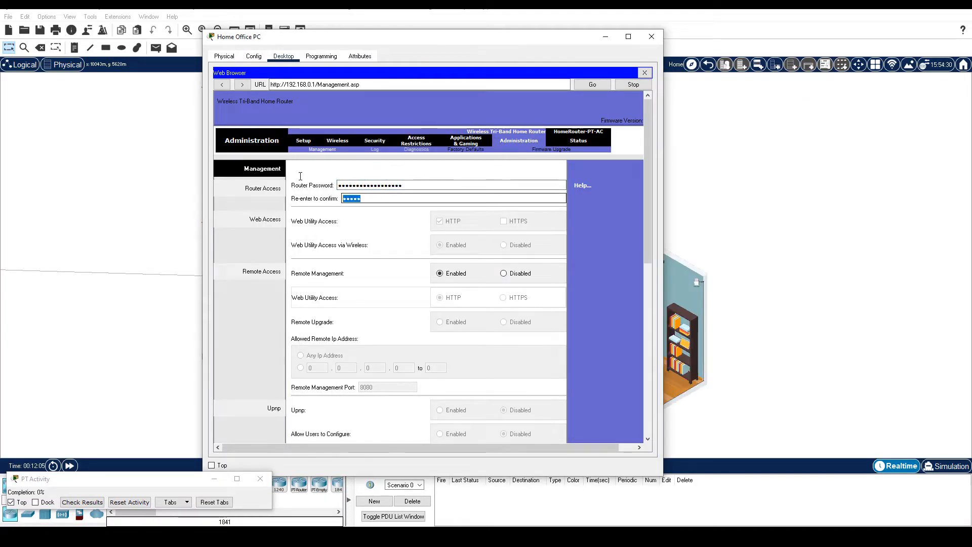
pyautogui.hotkey('ctrl', 'v')
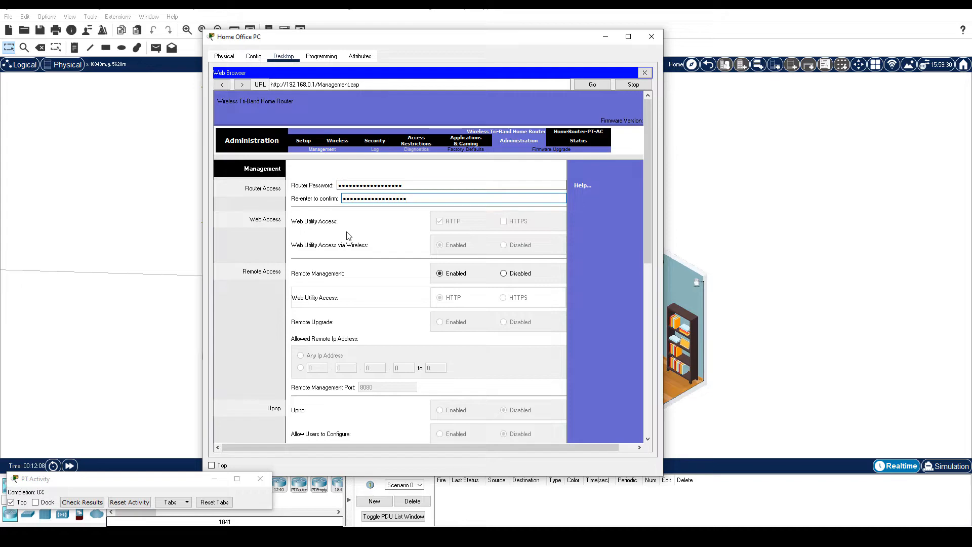
# - Save the new router password and re-authenticate as admin using it
pyautogui.scroll(-15, 349, 236)
pyautogui.click(445, 428)
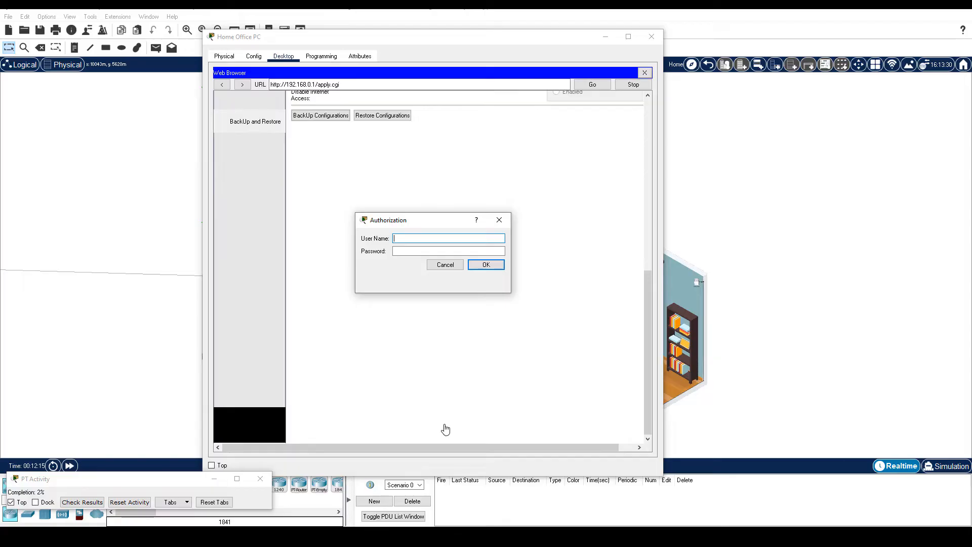
pyautogui.write('admin')
pyautogui.press('Tab')
pyautogui.hotkey('ctrl', 'v')
pyautogui.click(485, 265)
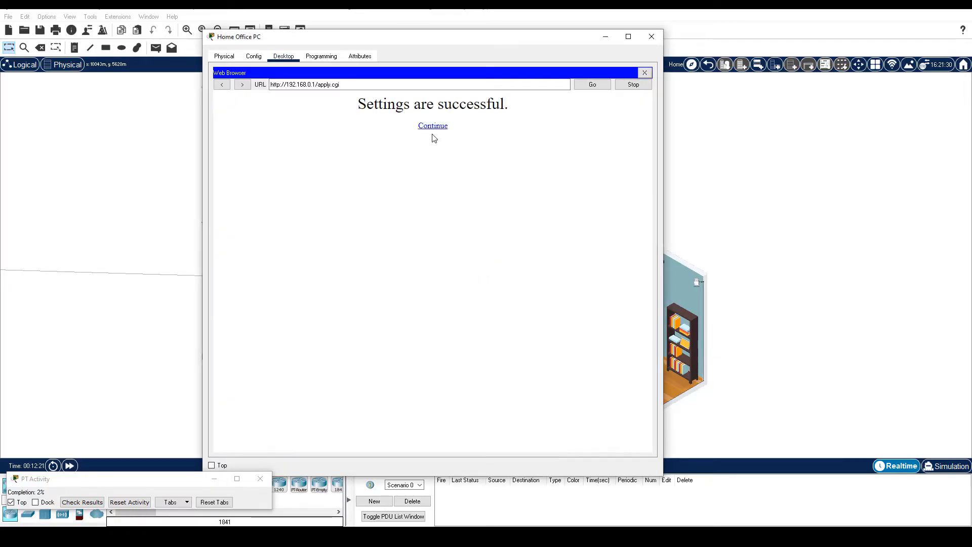
# - Disable remote management, save it, and close the browser and Home Office PC window
pyautogui.click(433, 126)
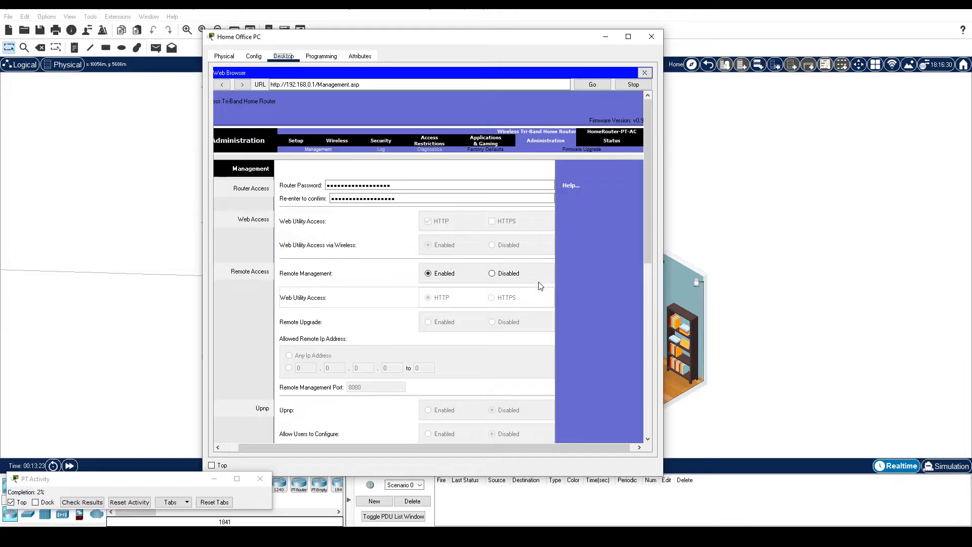
pyautogui.click(494, 275)
pyautogui.scroll(-3, 609, 321)
pyautogui.scroll(-10, 609, 321)
pyautogui.click(440, 427)
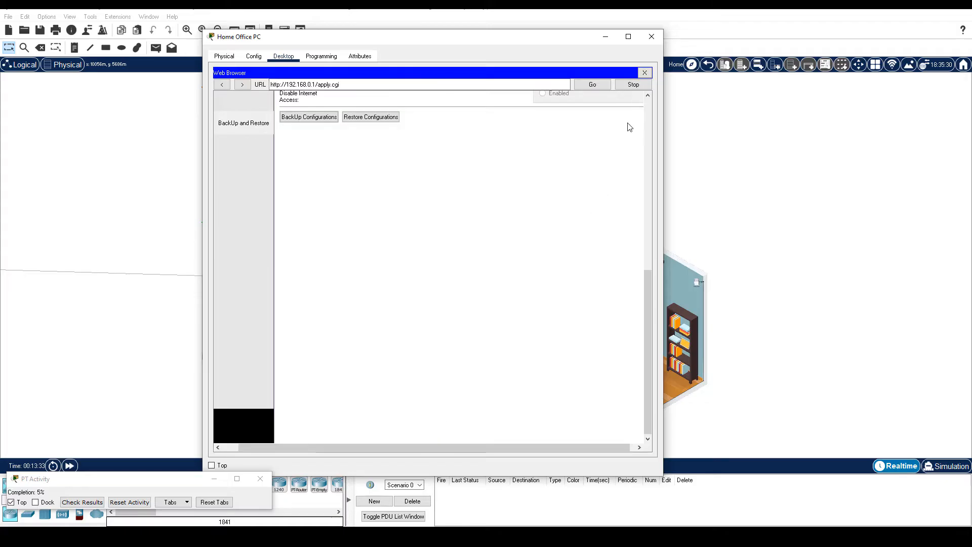
pyautogui.click(644, 74)
pyautogui.click(652, 37)
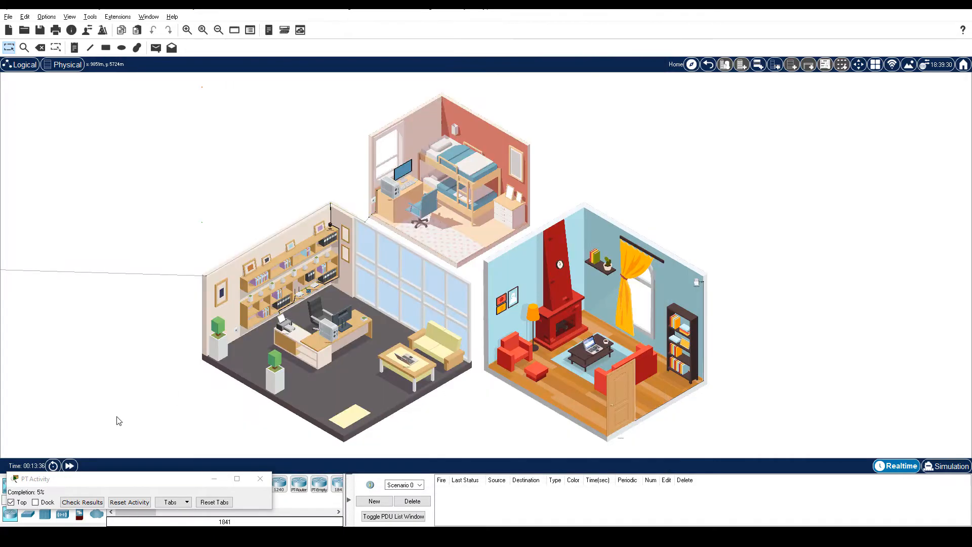
# - Fast-forward time and confirm the office PC's DHCP address 192.168.0.100 with gateway 192.168.0.1
pyautogui.click(70, 466)
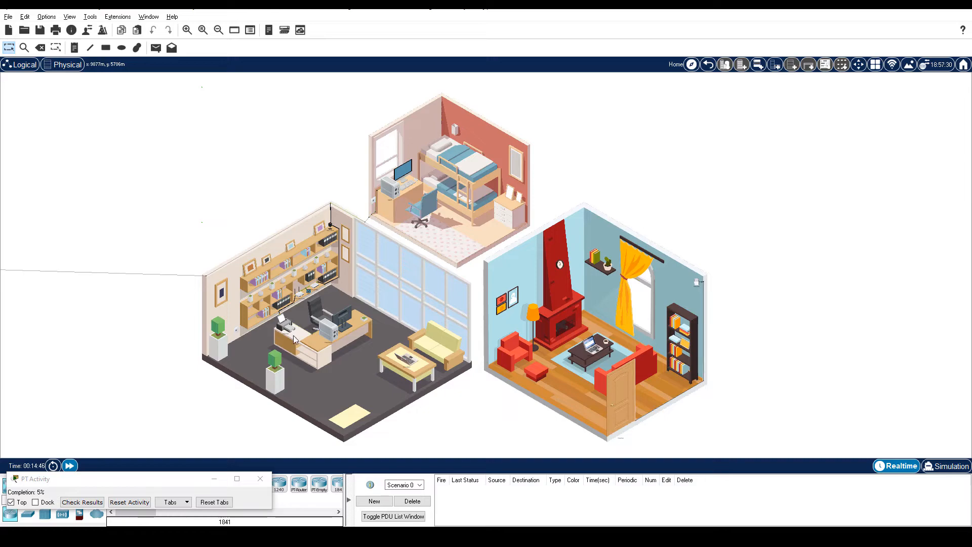
pyautogui.click(337, 339)
pyautogui.click(268, 103)
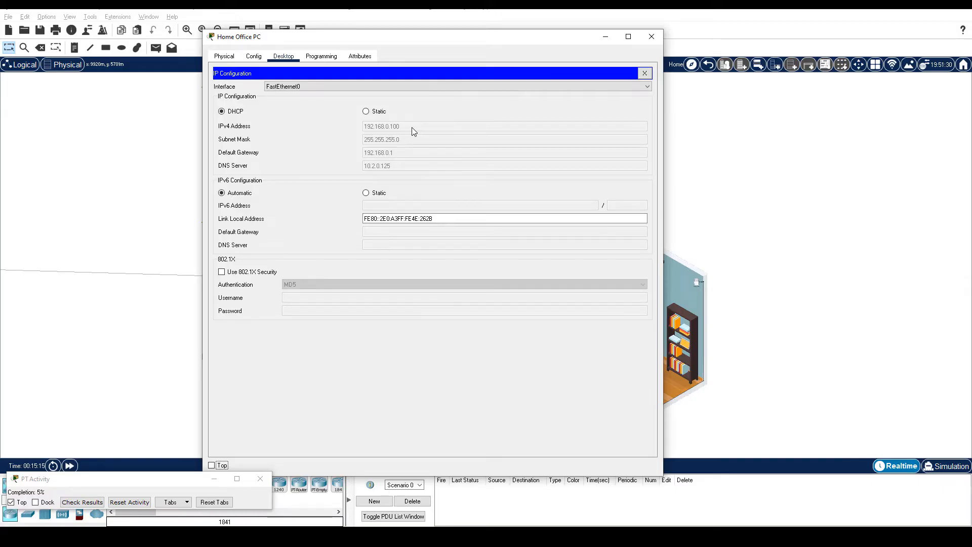
# - Reopen the browser at 192.168.0.1 and log in as admin with the new password
pyautogui.click(645, 73)
pyautogui.click(593, 99)
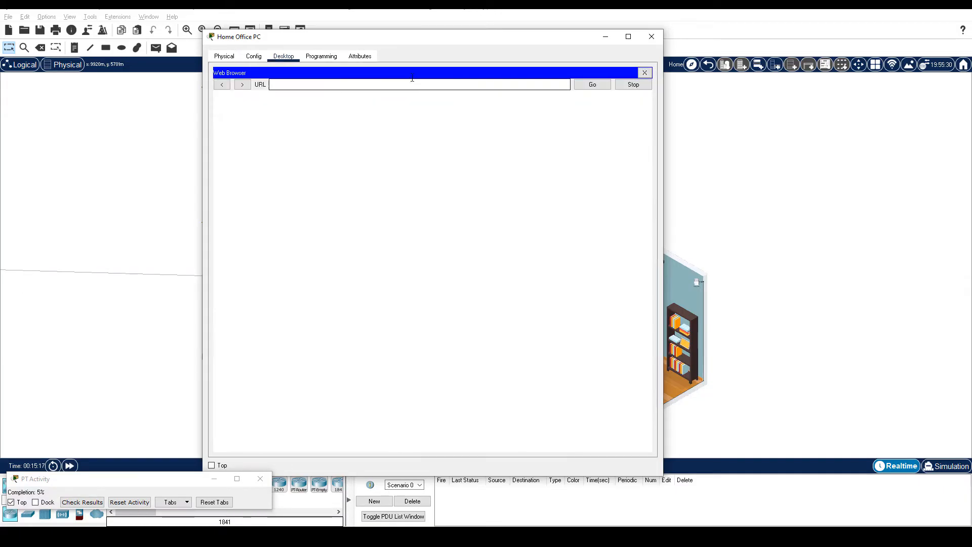
pyautogui.write('192.168.0.1')
pyautogui.press('Return')
pyautogui.write('admin')
pyautogui.press('Tab')
pyautogui.hotkey('ctrl', 'v')
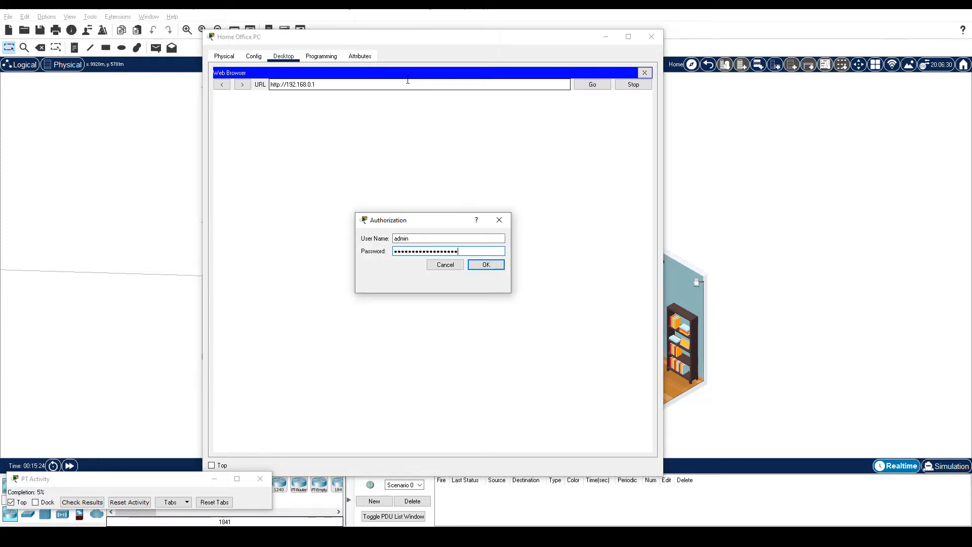
pyautogui.click(490, 266)
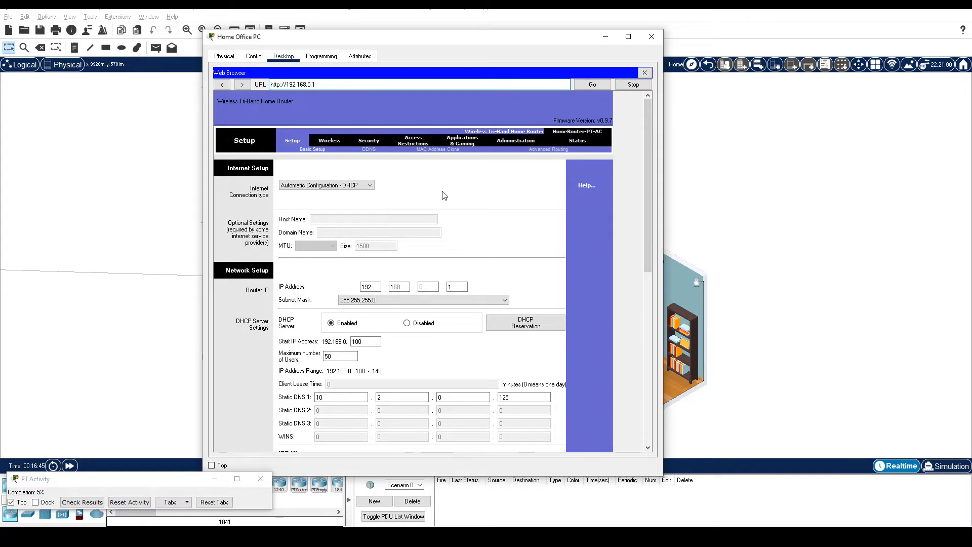
# - On Basic Wireless Settings, enable SSID broadcast for the 5 GHz-1 and 5 GHz-2 bands
pyautogui.click(330, 140)
pyautogui.scroll(-3, 398, 263)
pyautogui.click(400, 261)
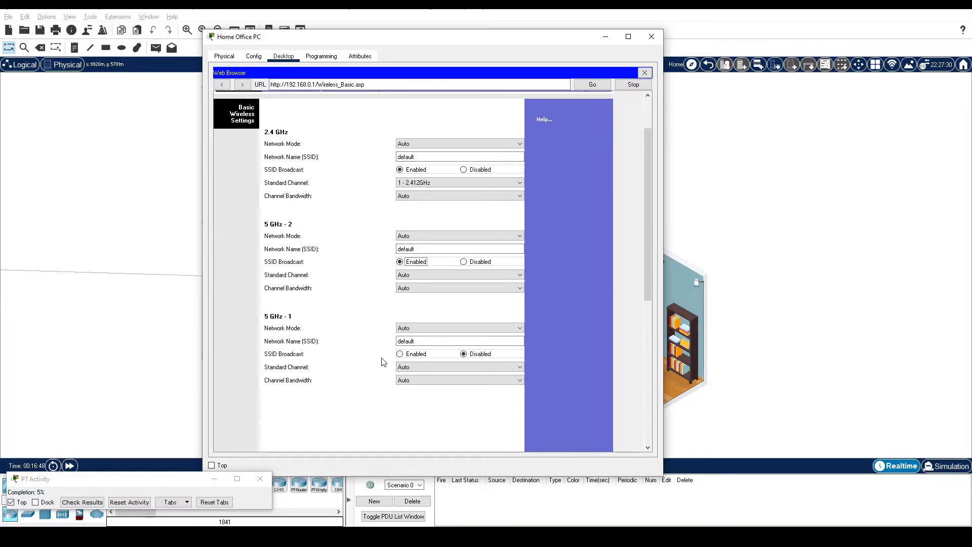
pyautogui.click(400, 354)
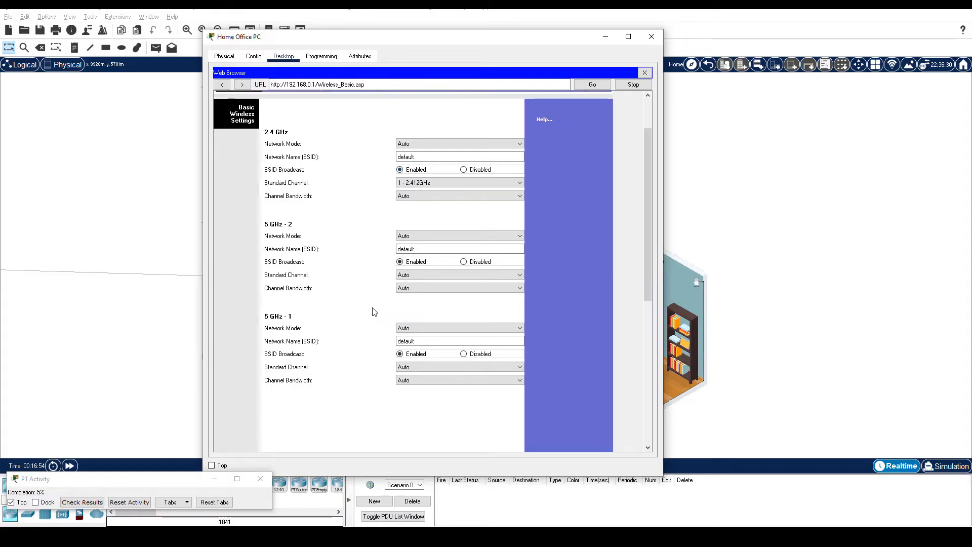
# - Name the 2.4 GHz, 5 GHz-1 and 5 GHz-2 networks HomeNet and save
pyautogui.doubleClick(420, 156)
pyautogui.write('HomeNet')
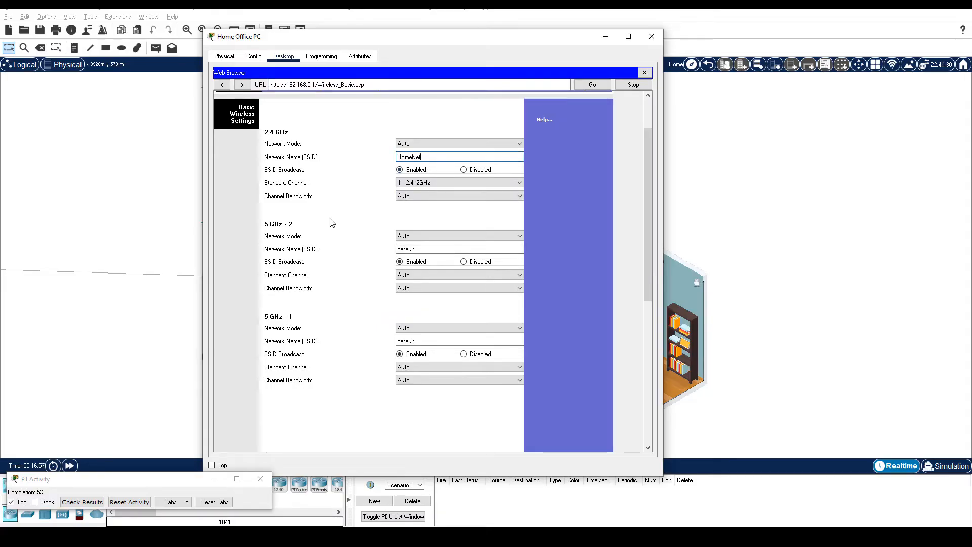
pyautogui.doubleClick(420, 248)
pyautogui.write('HomeNet')
pyautogui.doubleClick(430, 341)
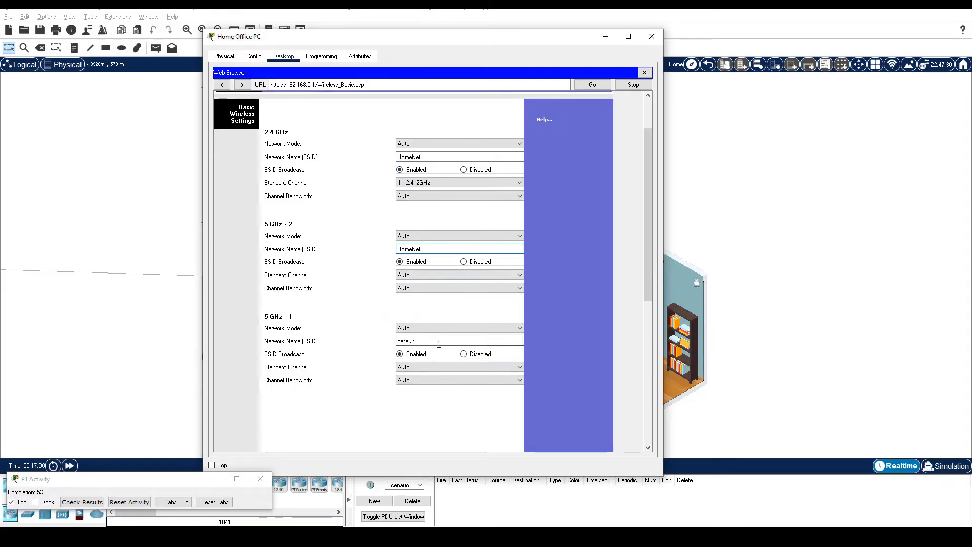
pyautogui.write('HomeNet')
pyautogui.scroll(-5, 334, 344)
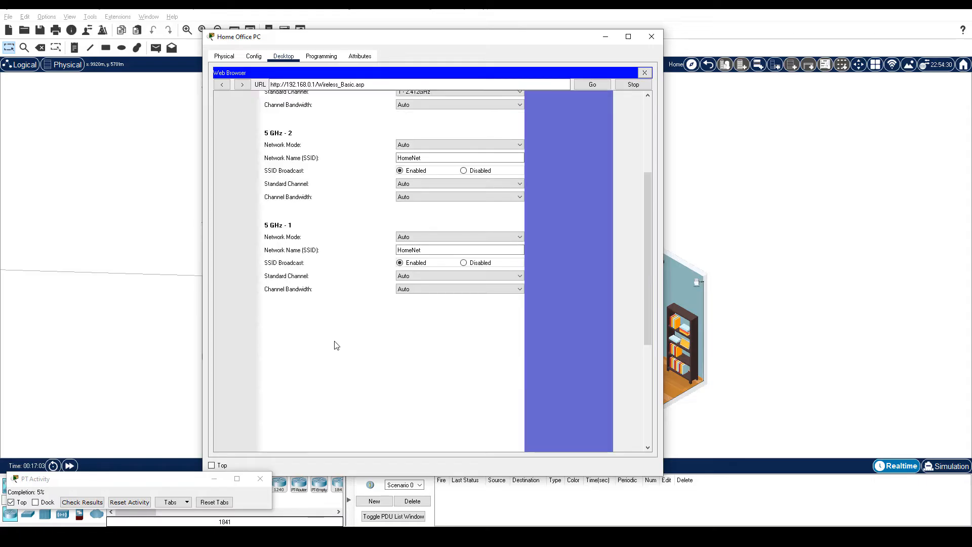
pyautogui.click(412, 434)
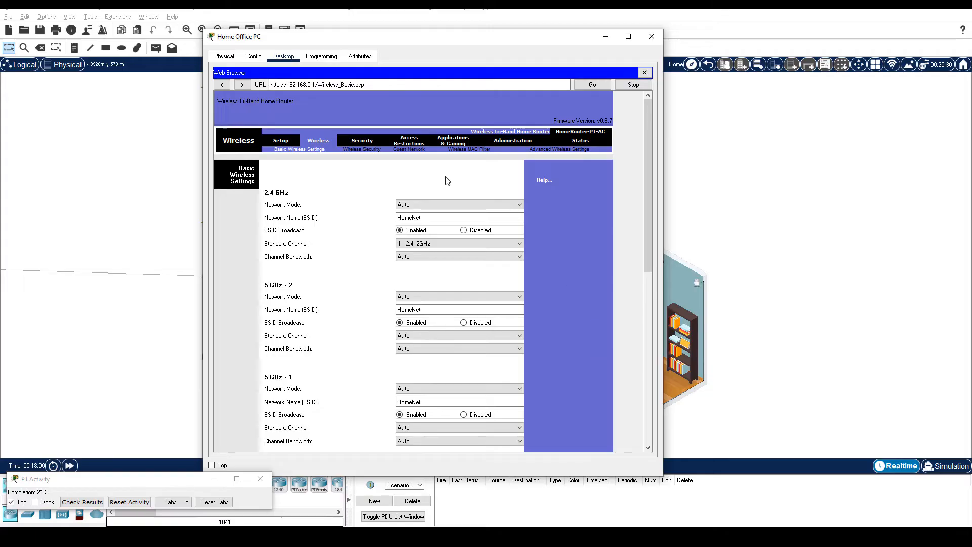
pyautogui.click(375, 153)
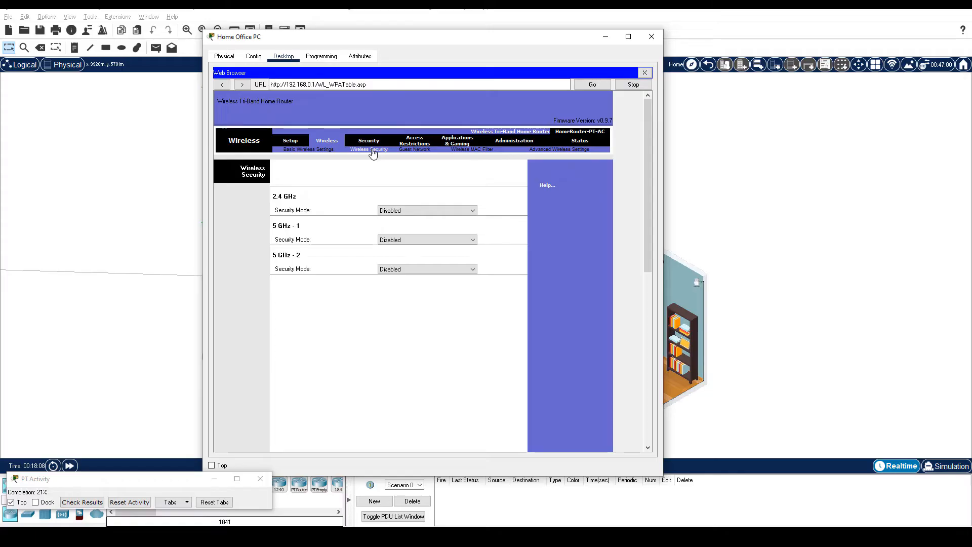
# - Set the 2.4 GHz, 5 GHz-1 and 5 GHz-2 security modes to WPA2 Personal
pyautogui.click(406, 210)
pyautogui.click(400, 245)
pyautogui.click(405, 279)
pyautogui.click(400, 314)
pyautogui.click(417, 349)
pyautogui.click(417, 383)
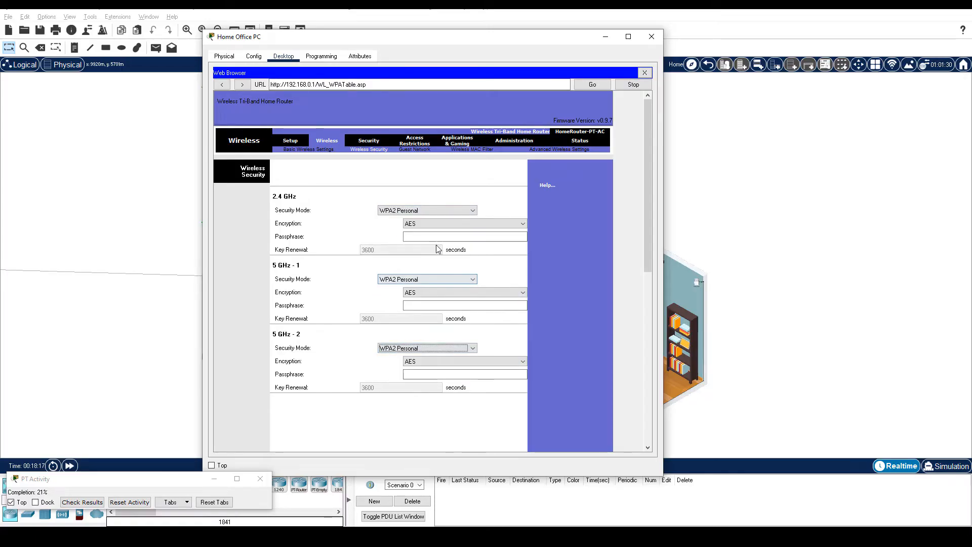
# - Enter the shared Wi-Fi passphrase for all three bands and save the security settings
pyautogui.click(417, 237)
pyautogui.write('ciscorocks')
pyautogui.click(417, 305)
pyautogui.write('ciscorocks')
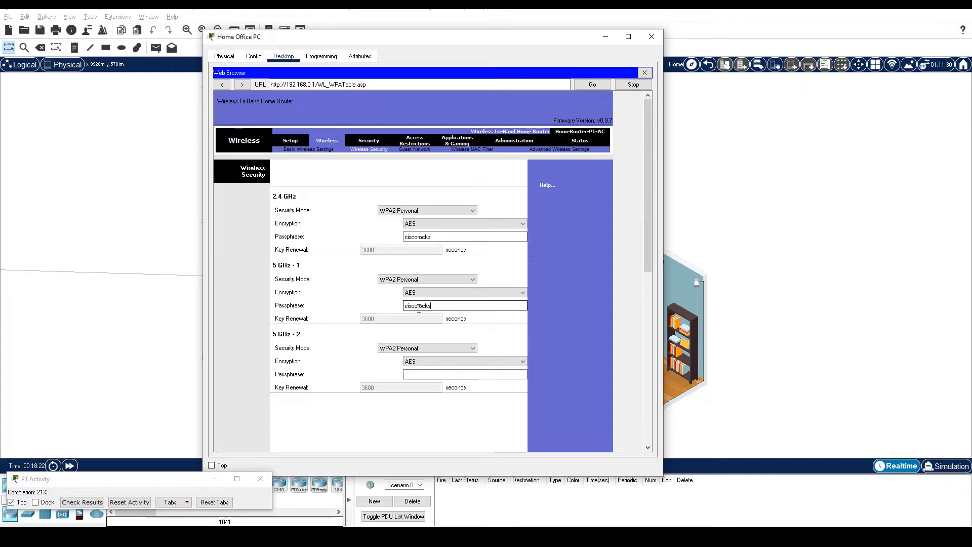
pyautogui.click(418, 374)
pyautogui.write('ciscorocks')
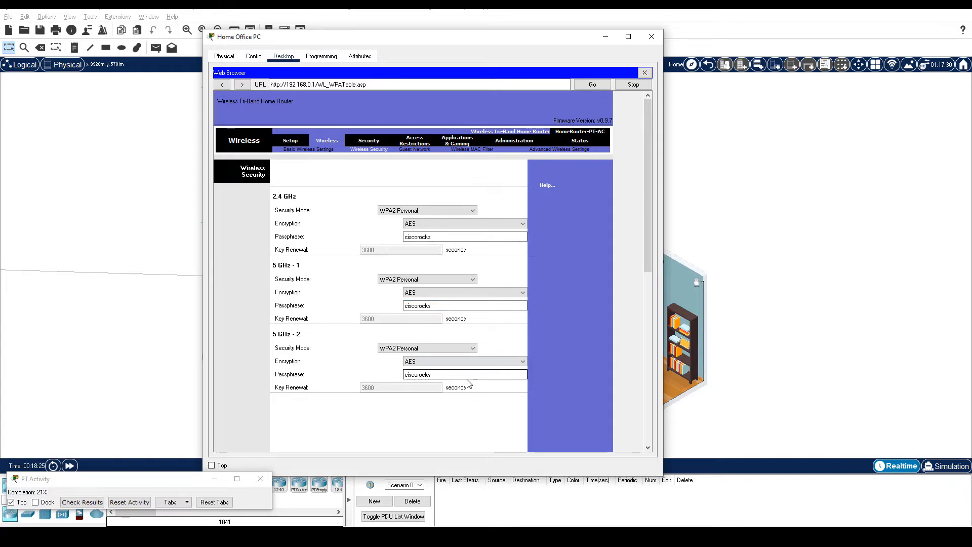
pyautogui.scroll(-10, 536, 390)
pyautogui.scroll(-1, 535, 392)
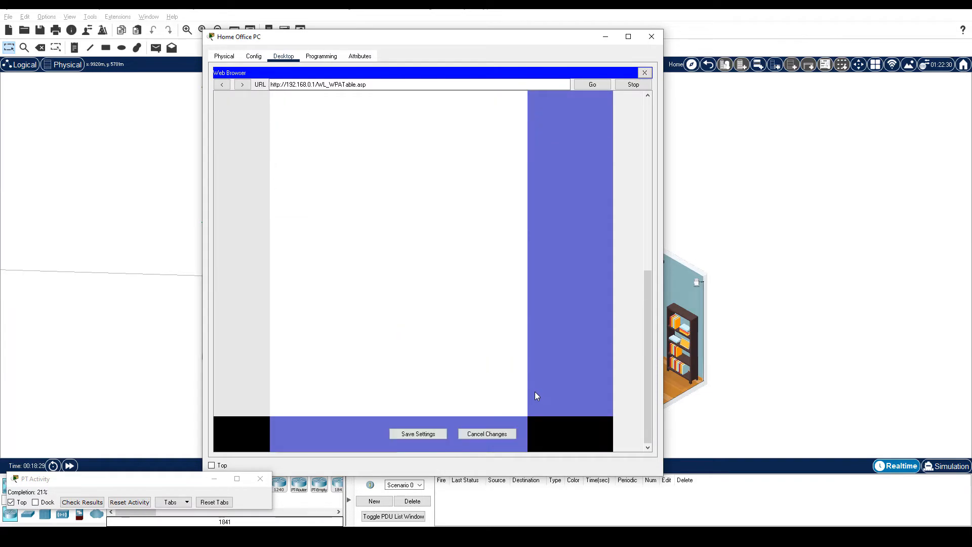
pyautogui.click(420, 434)
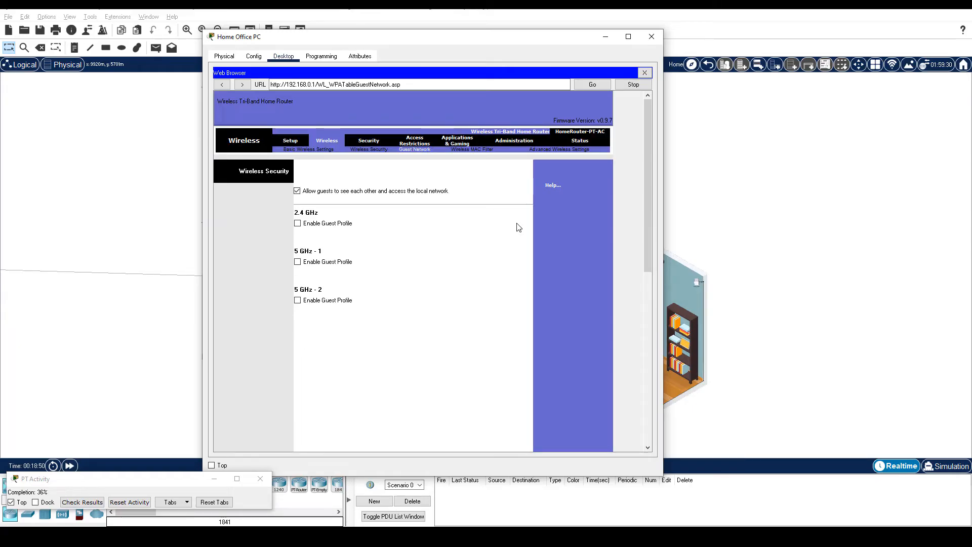
# - Enable guest profiles on all bands; make 2.4 GHz GuestNet, broadcast, WPA2 Personal with passphrase
pyautogui.click(297, 223)
pyautogui.click(297, 302)
pyautogui.click(297, 381)
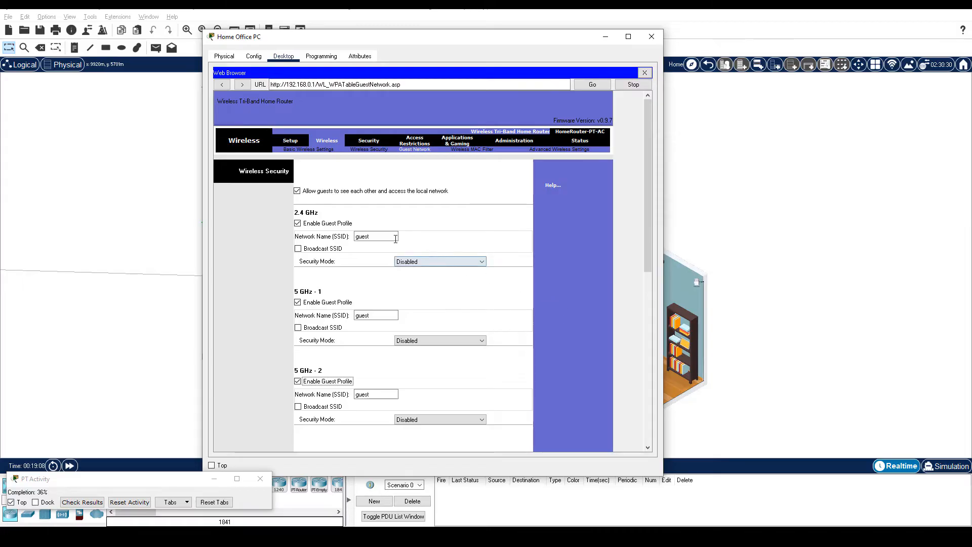
pyautogui.doubleClick(376, 236)
pyautogui.write('GuestNet')
pyautogui.click(298, 248)
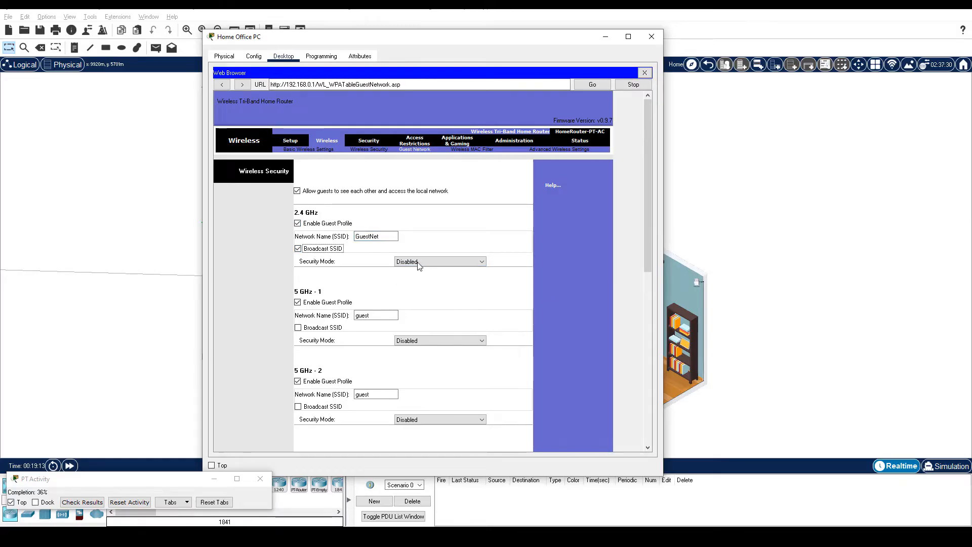
pyautogui.click(418, 261)
pyautogui.click(419, 280)
pyautogui.click(435, 288)
pyautogui.write('guestpass')
# - Set the 5 GHz-1 guest SSID to GuestNet, broadcast, WPA2 Personal with the guest passphrase
pyautogui.doubleClick(376, 355)
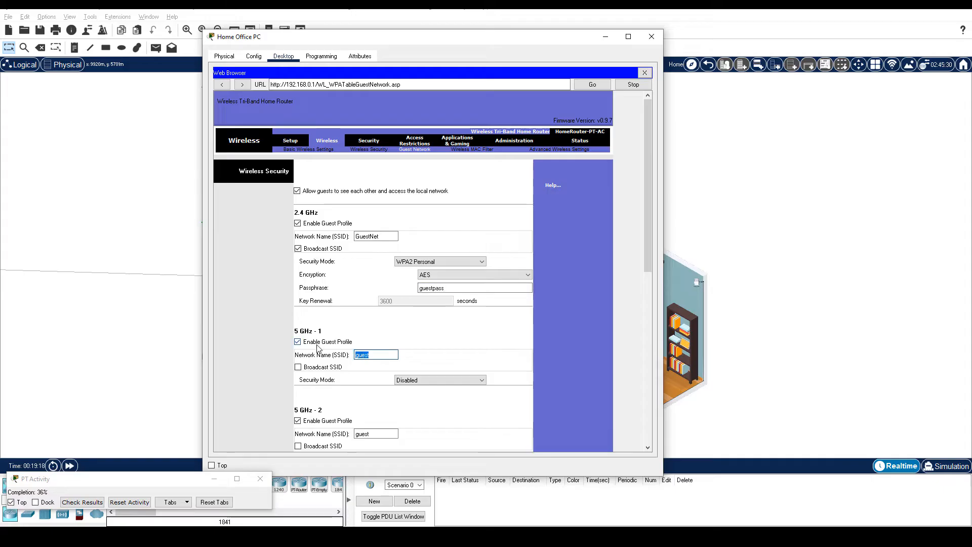
pyautogui.write('GuestNet')
pyautogui.click(298, 366)
pyautogui.click(435, 380)
pyautogui.click(419, 398)
pyautogui.click(425, 406)
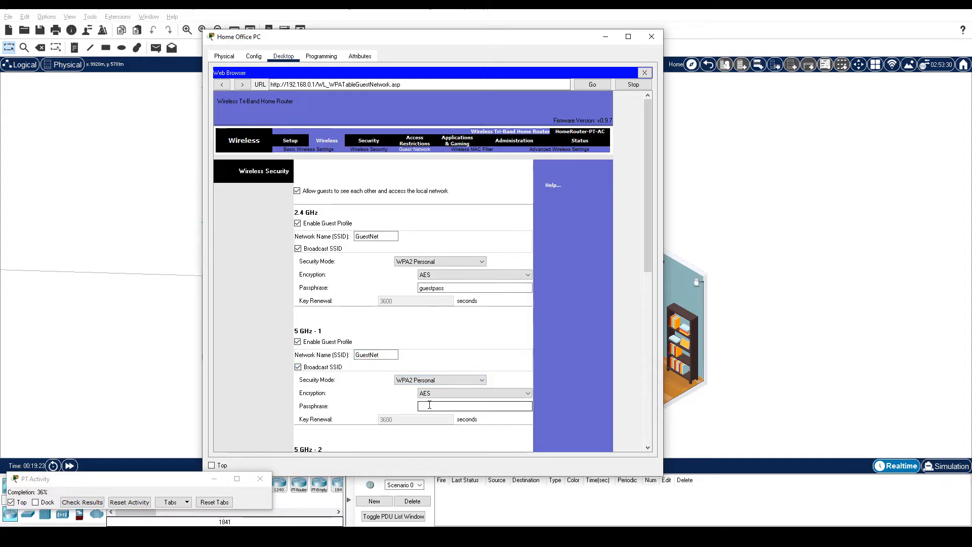
pyautogui.write('guestpass')
pyautogui.scroll(-3, 329, 404)
# - Set the 5 GHz-2 guest to GuestNet, broadcast, WPA Personal with passphrase, and save
pyautogui.doubleClick(376, 412)
pyautogui.write('GuestNet')
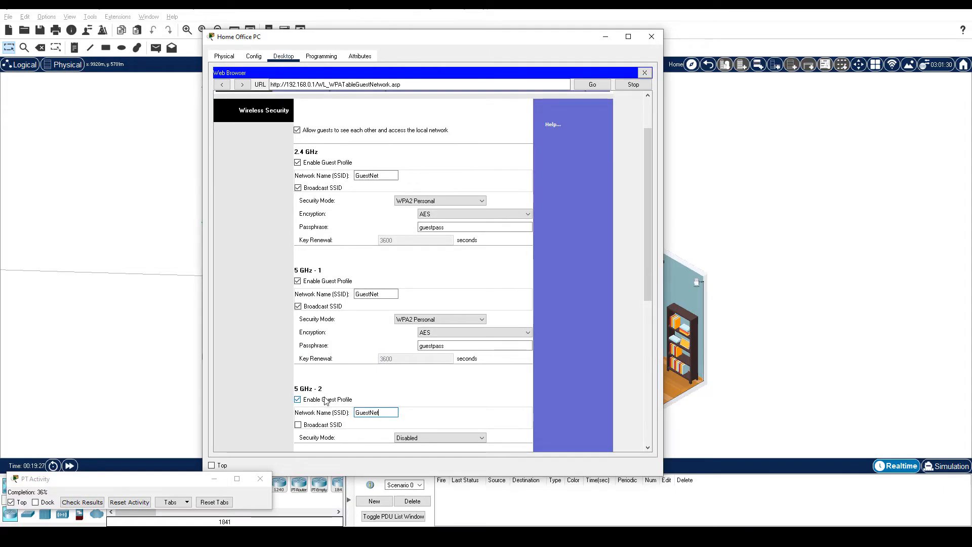
pyautogui.click(298, 425)
pyautogui.scroll(-3, 420, 430)
pyautogui.click(436, 376)
pyautogui.click(428, 398)
pyautogui.click(425, 403)
pyautogui.write('guestpass')
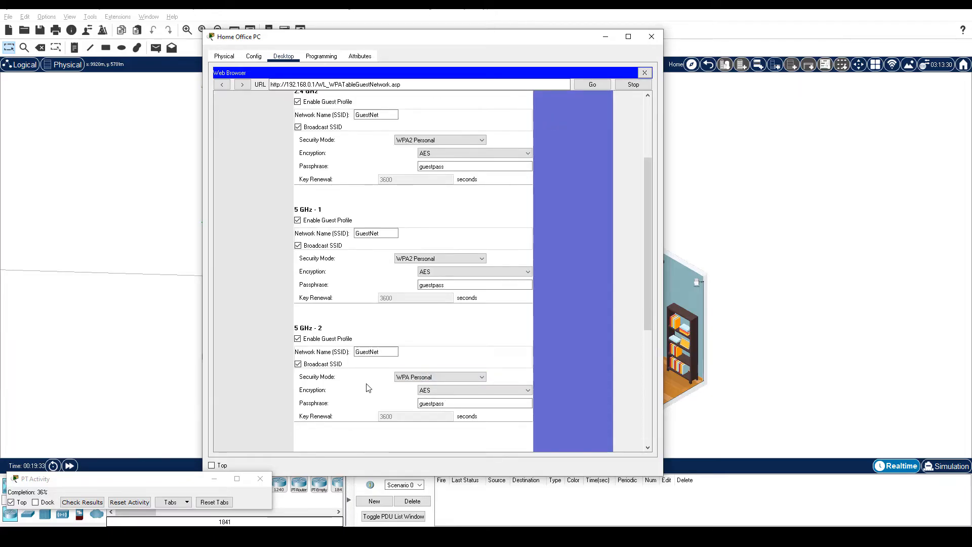
pyautogui.scroll(-10, 368, 390)
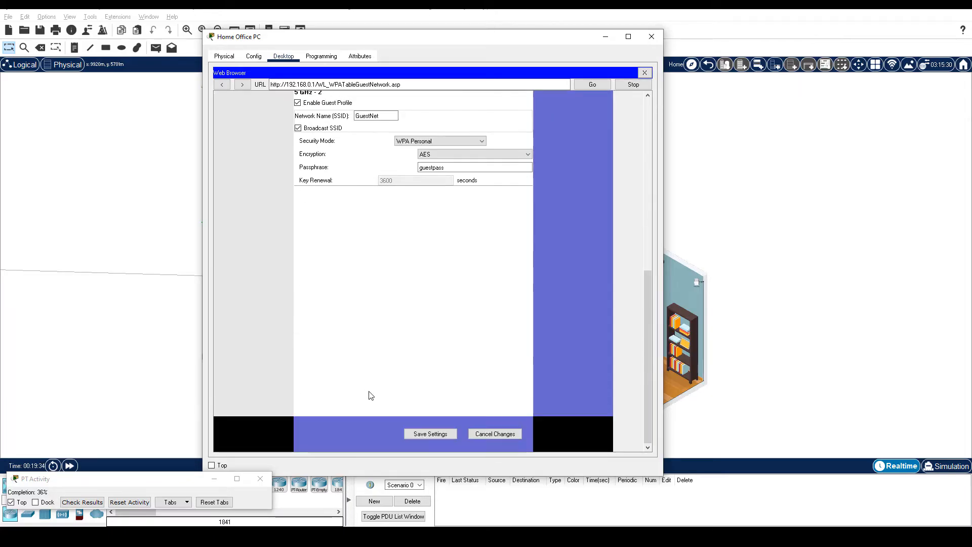
pyautogui.click(431, 434)
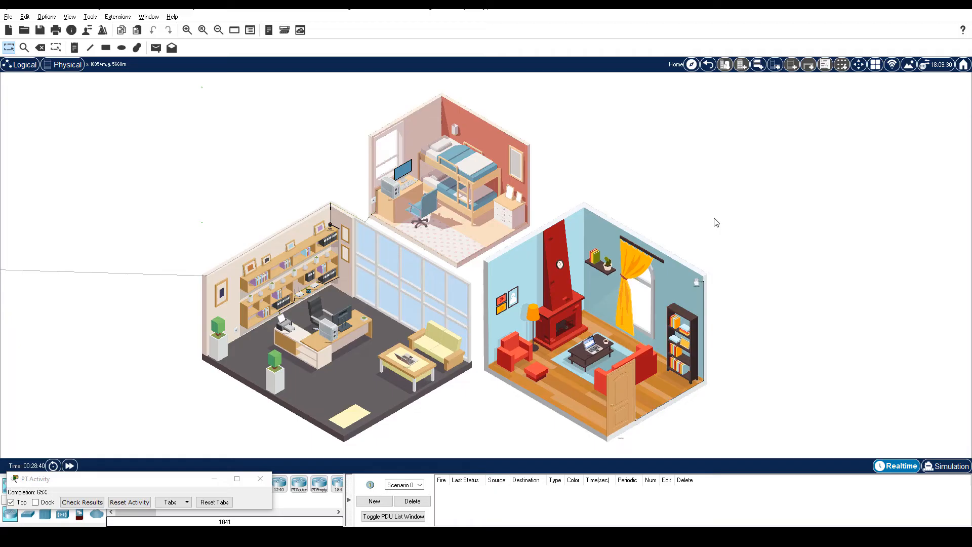
# - In Home Laptop 1's PC Wireless app, select the HomeNet network to connect
pyautogui.click(588, 348)
pyautogui.click(384, 111)
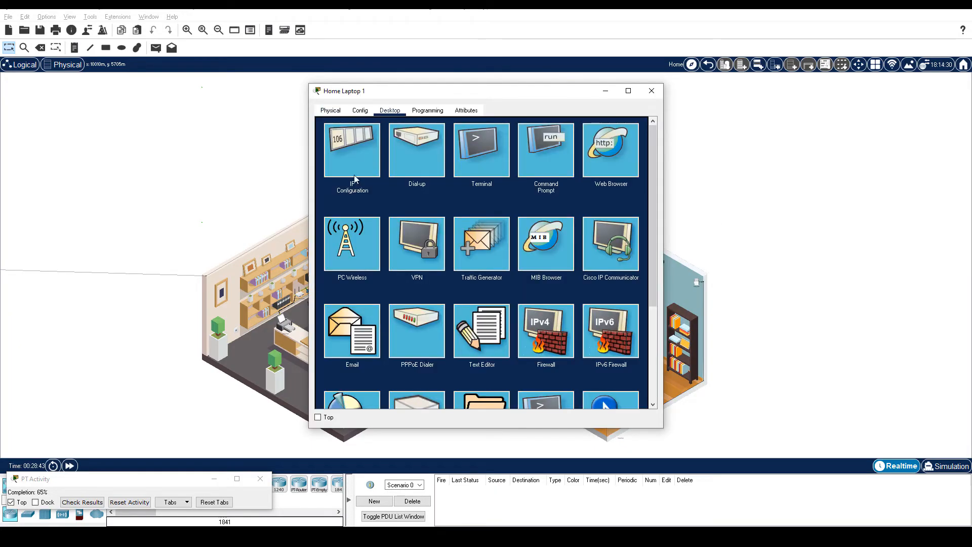
pyautogui.click(352, 232)
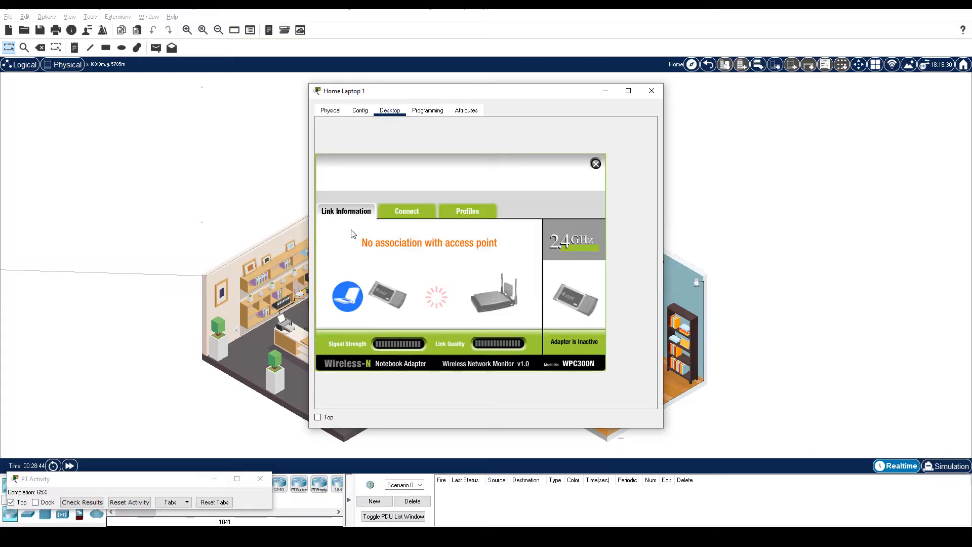
pyautogui.click(418, 215)
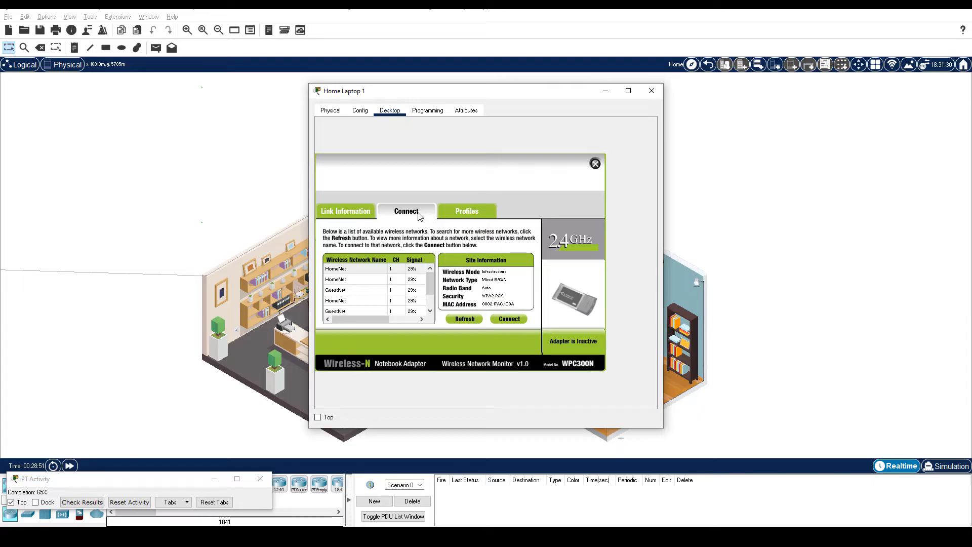
pyautogui.click(371, 270)
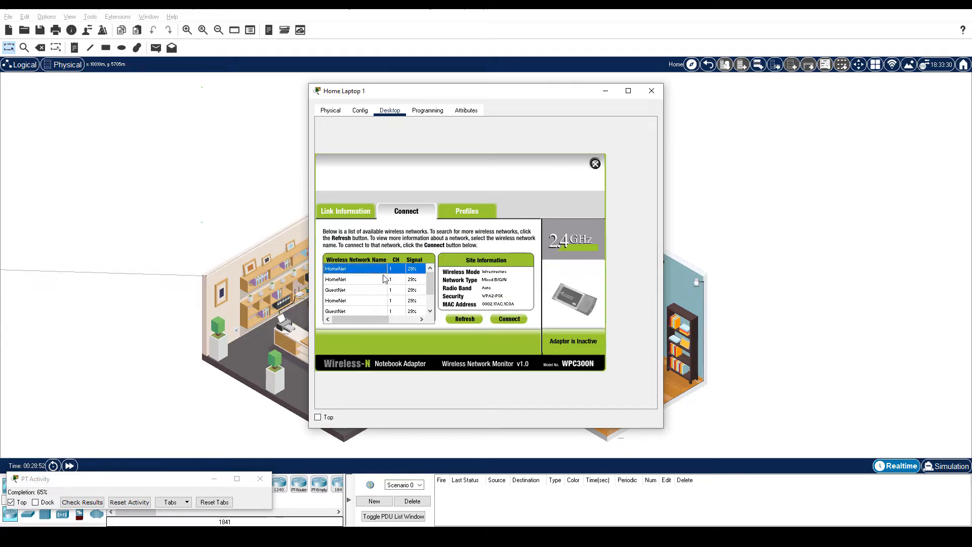
pyautogui.click(509, 319)
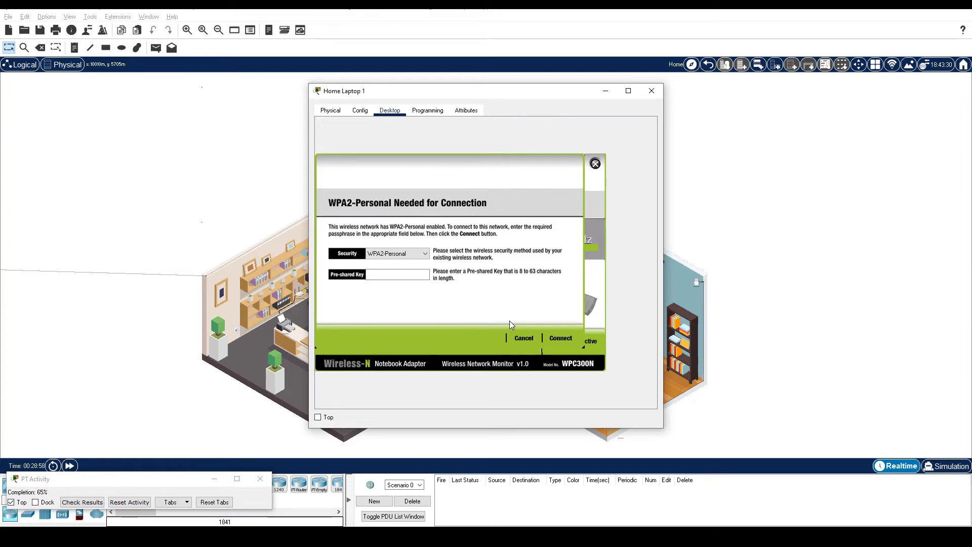
# - Enter the WPA2 pre-shared key to join HomeNet, then close the wireless monitor
pyautogui.click(402, 276)
pyautogui.write('password')
pyautogui.click(559, 337)
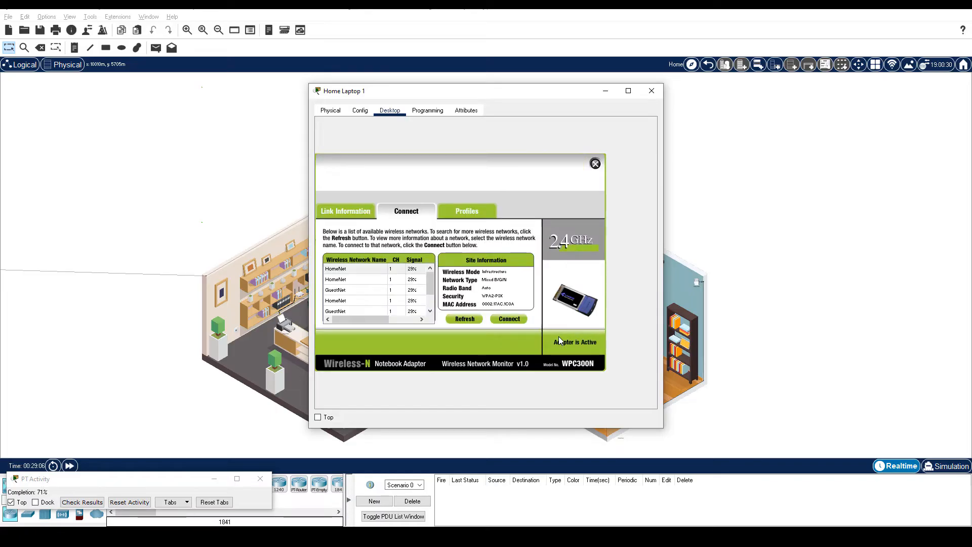
pyautogui.click(338, 211)
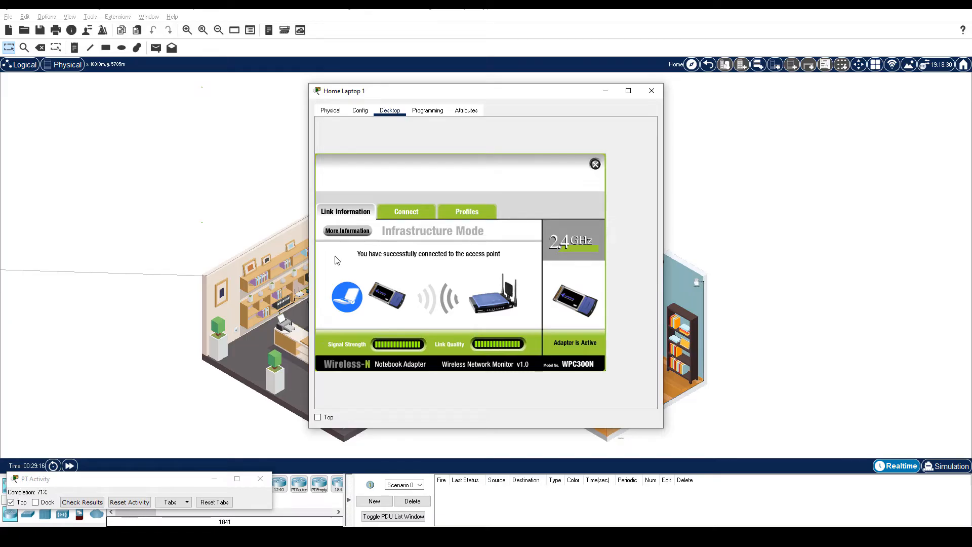
pyautogui.click(596, 164)
# - Renew Home Laptop 1's DHCP lease to get 192.168.0.102 with gateway 192.168.0.1, then close it
pyautogui.click(355, 158)
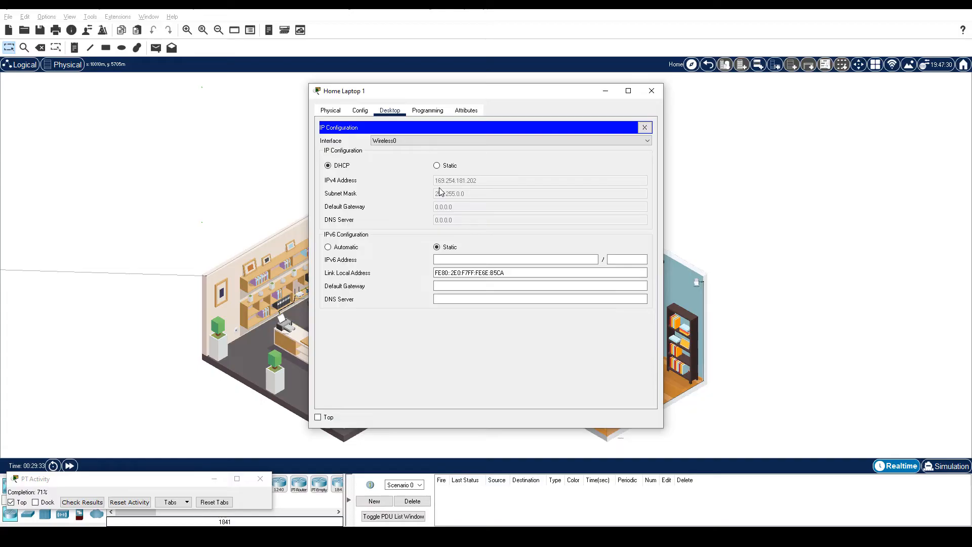
pyautogui.click(437, 166)
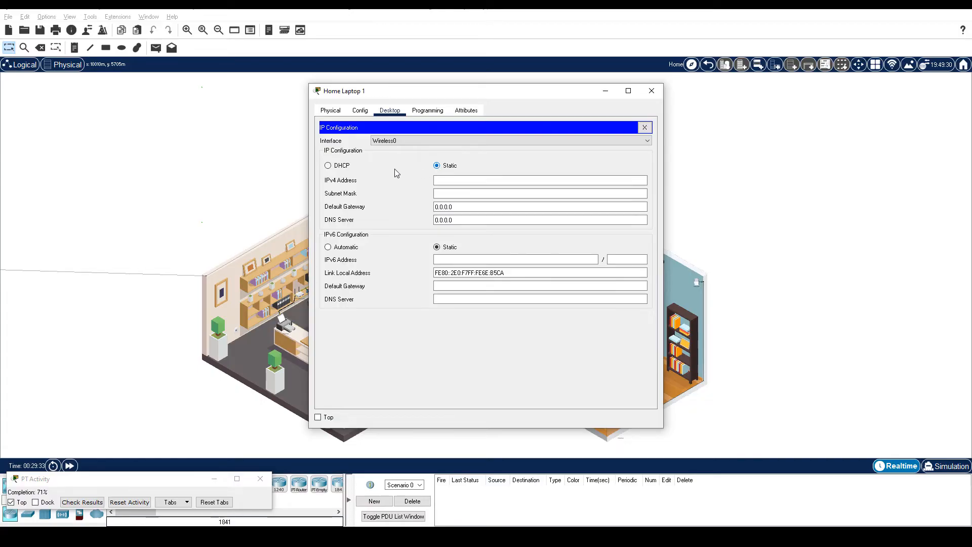
pyautogui.click(338, 165)
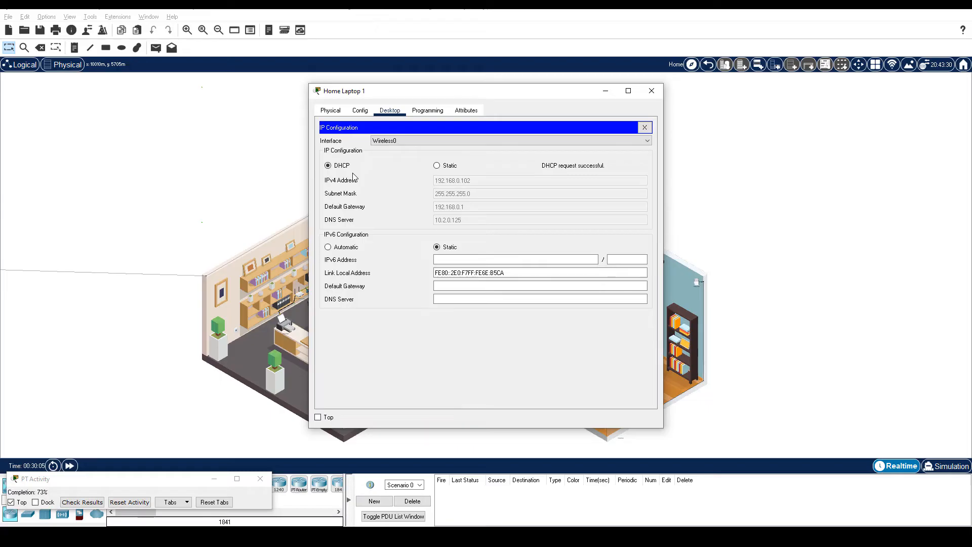
pyautogui.click(652, 91)
# - Connect Home Laptop 2 to the GuestNet network using its pre-shared key
pyautogui.click(406, 363)
pyautogui.click(390, 110)
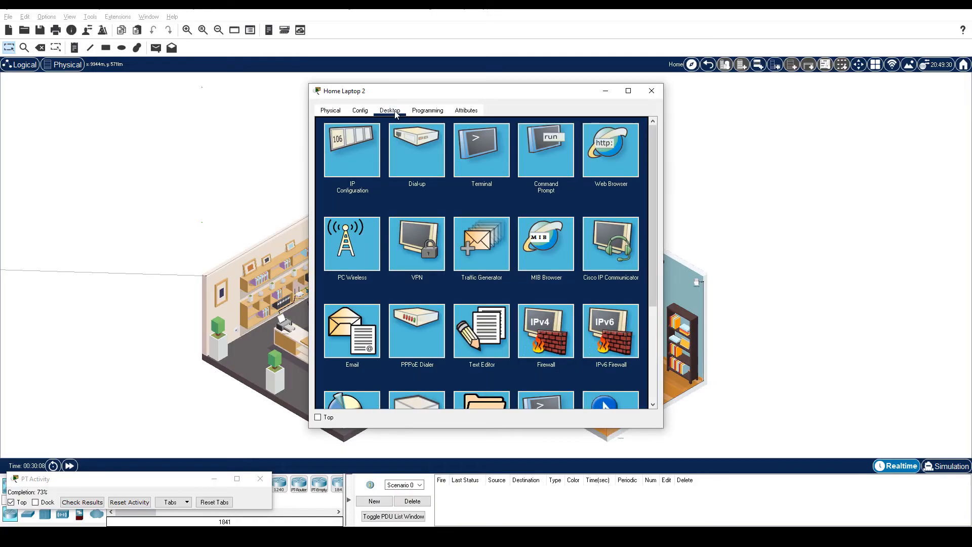
pyautogui.click(355, 255)
pyautogui.click(401, 208)
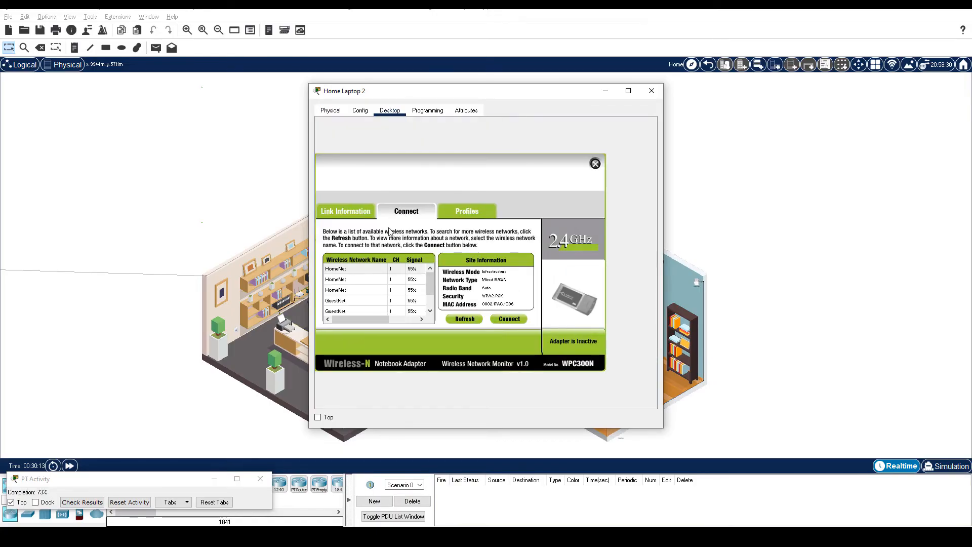
pyautogui.click(355, 301)
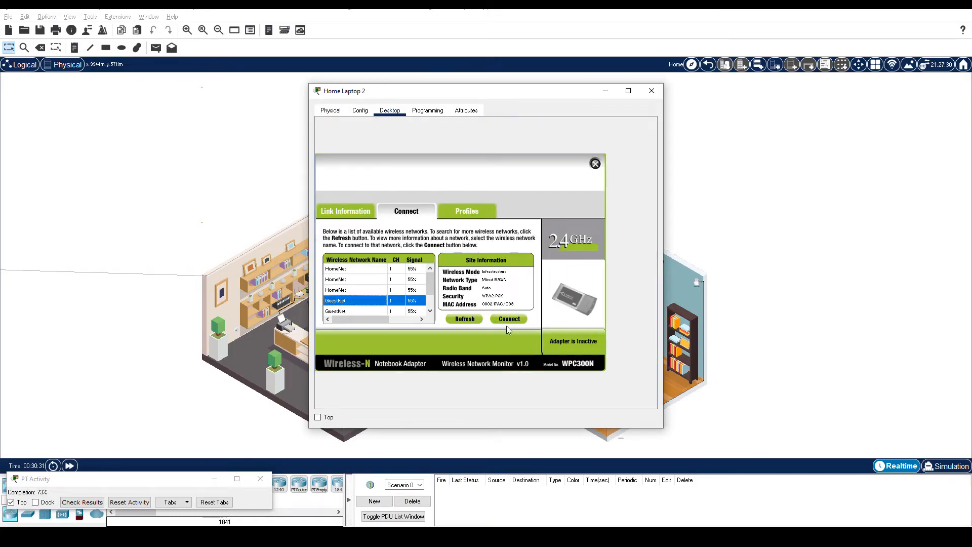
pyautogui.click(516, 318)
pyautogui.click(404, 274)
pyautogui.write('g')
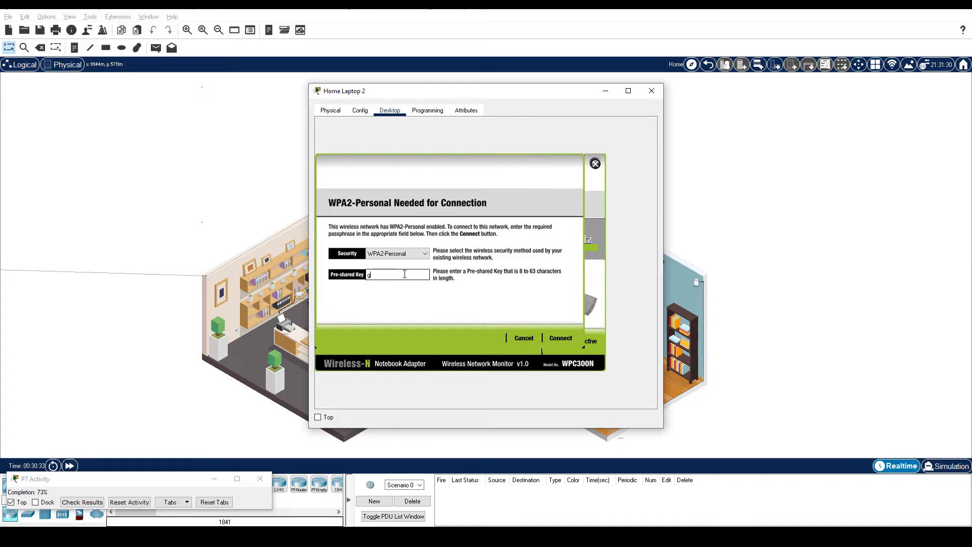
pyautogui.write('uestpass')
pyautogui.click(570, 339)
pyautogui.click(342, 211)
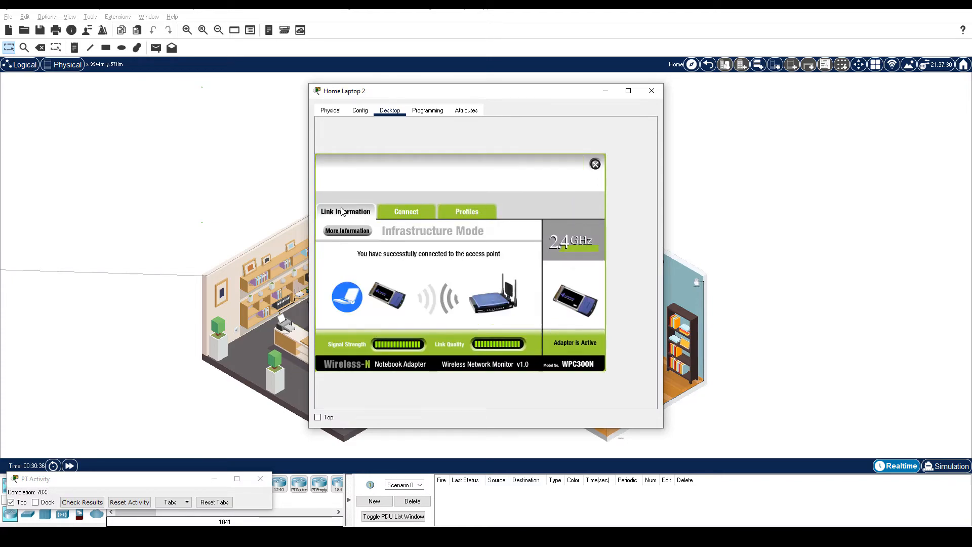
pyautogui.click(589, 162)
# - Renew Home Laptop 2's IP settings through DHCP and close its window
pyautogui.click(348, 147)
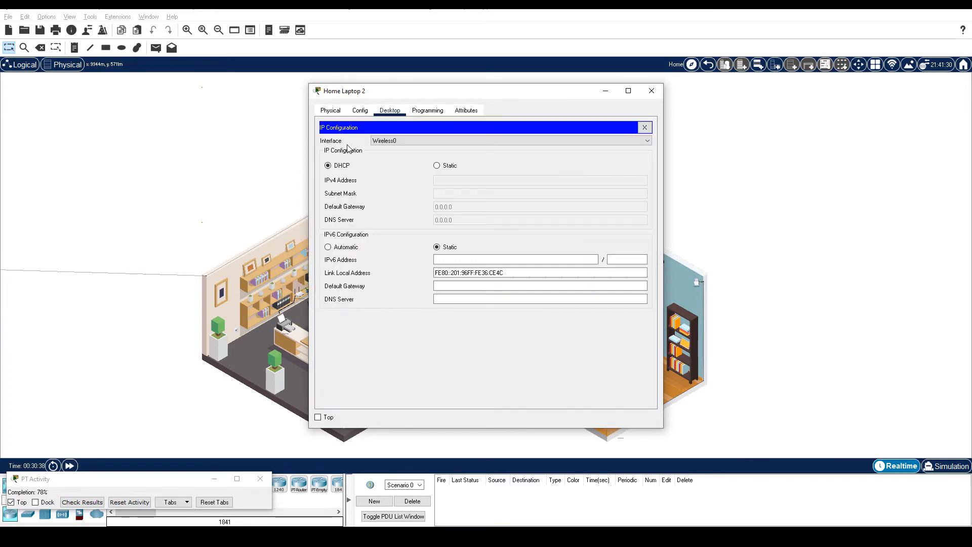
pyautogui.click(437, 166)
pyautogui.click(343, 168)
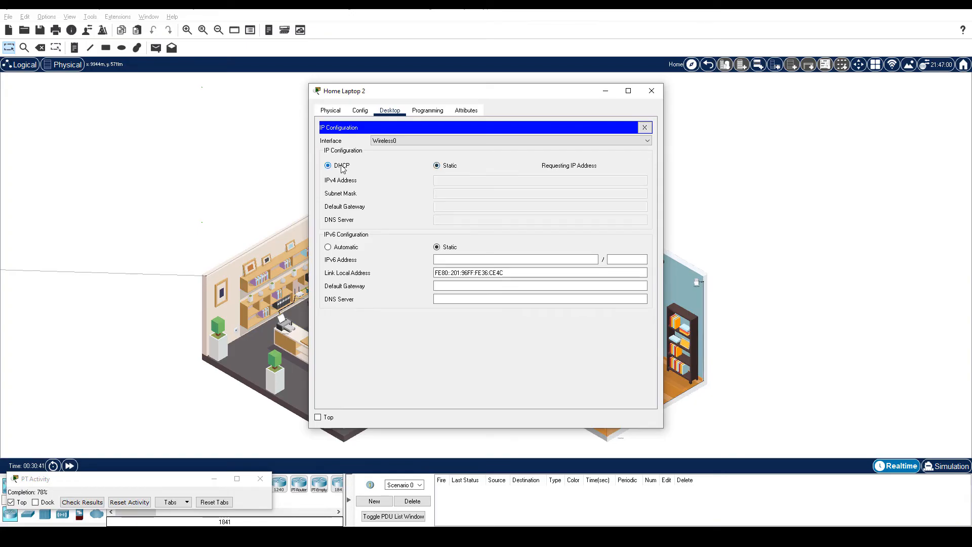
pyautogui.click(652, 91)
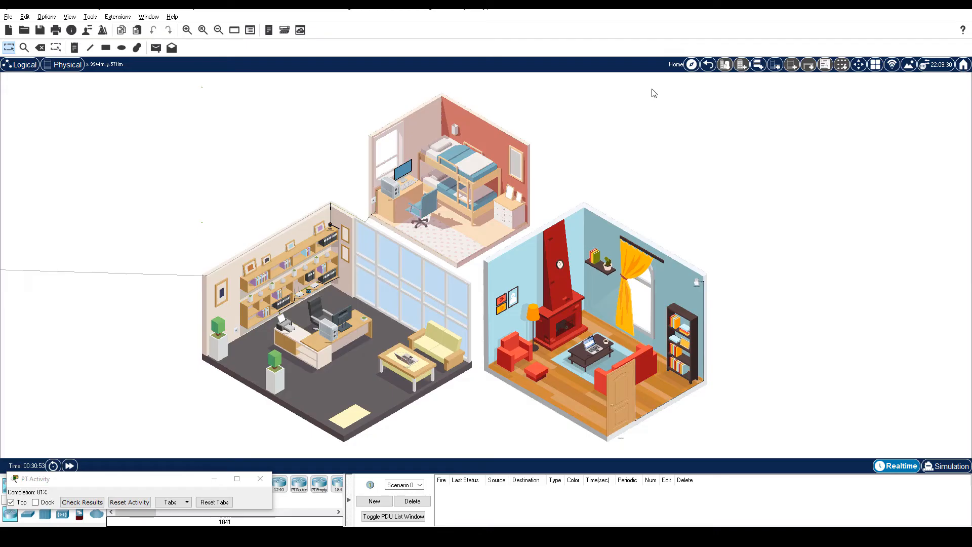
# - Set Home_Webcam's Wireless0 SSID to HomeNet with WPA2-PSK and the network passphrase
pyautogui.click(330, 227)
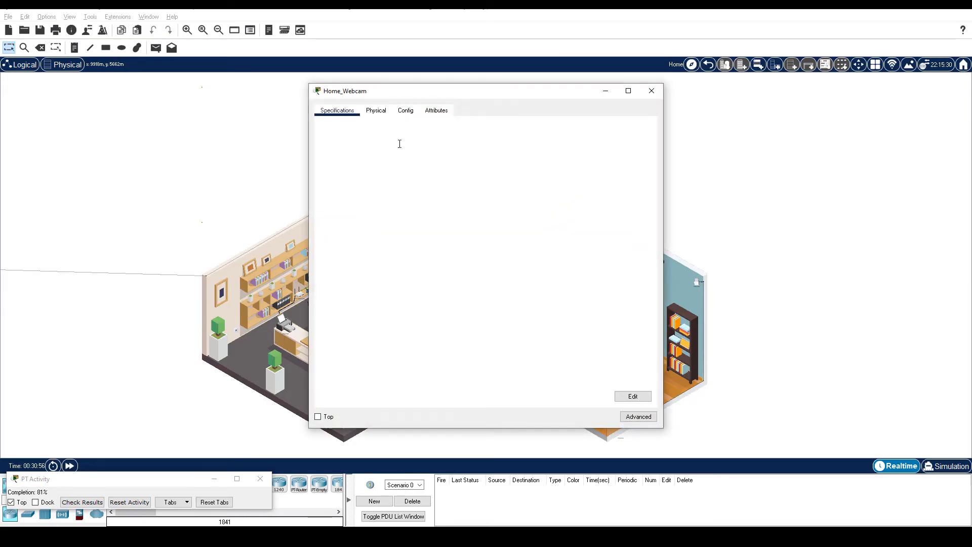
pyautogui.click(406, 110)
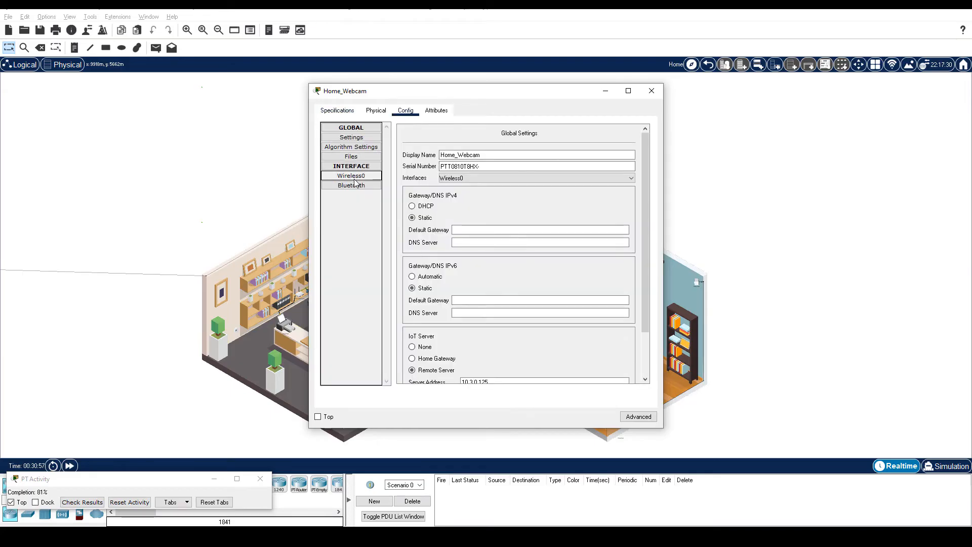
pyautogui.click(355, 180)
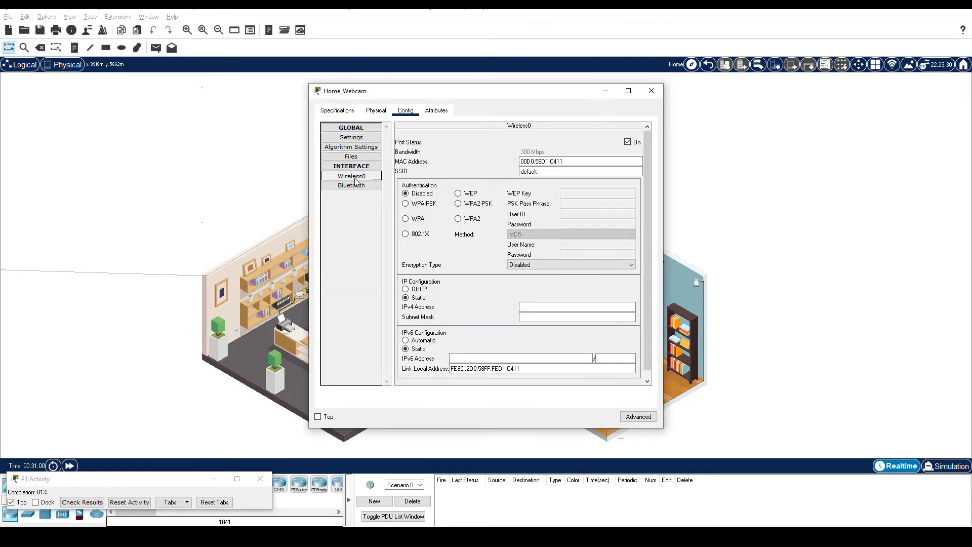
pyautogui.doubleClick(529, 171)
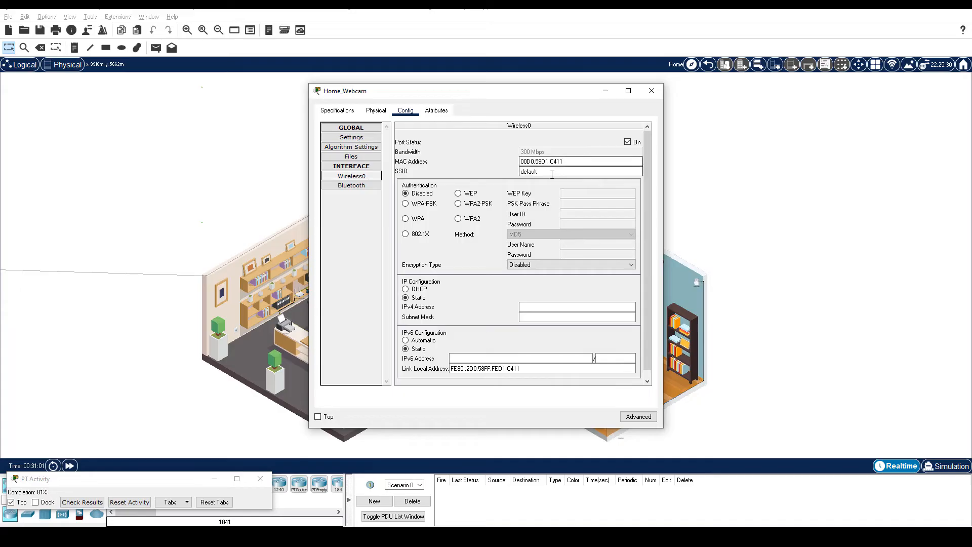
pyautogui.write('HomeNet')
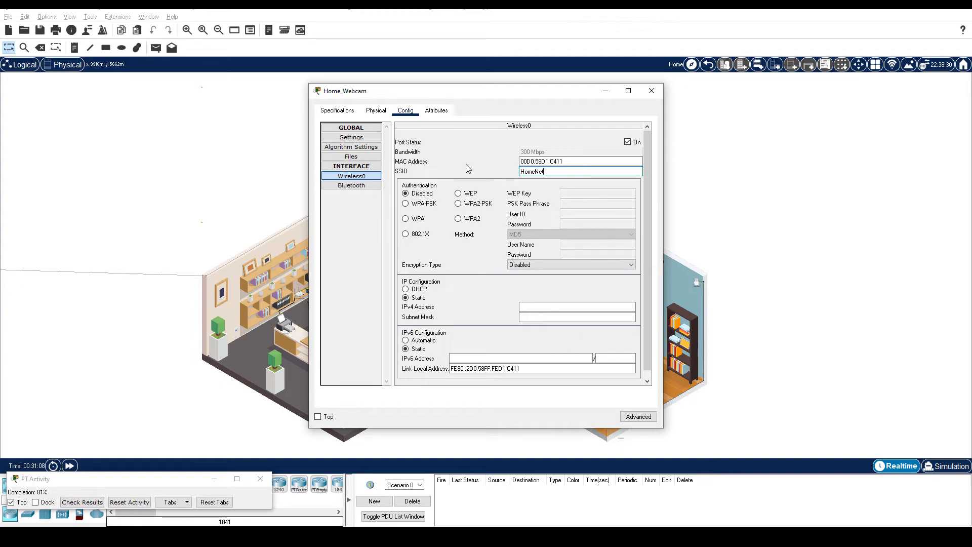
pyautogui.click(458, 203)
pyautogui.click(591, 201)
pyautogui.write('ciscorocks')
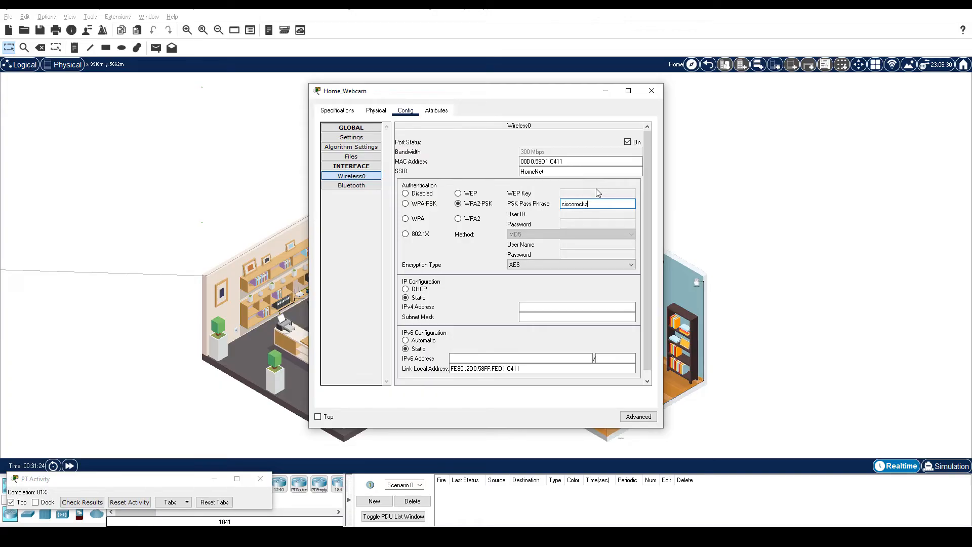
# - Get the webcam a DHCP address, 192.168.0.106, and close its window
pyautogui.click(412, 289)
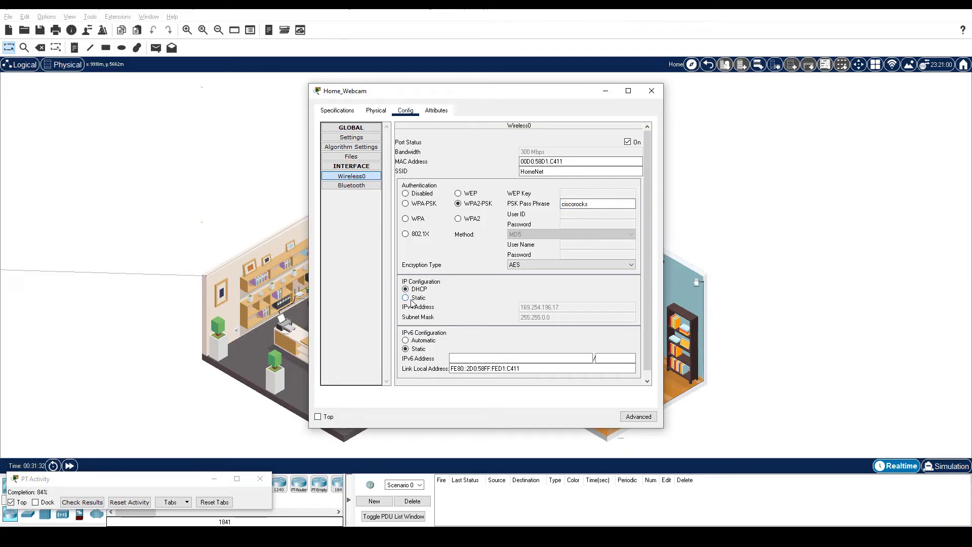
pyautogui.click(411, 299)
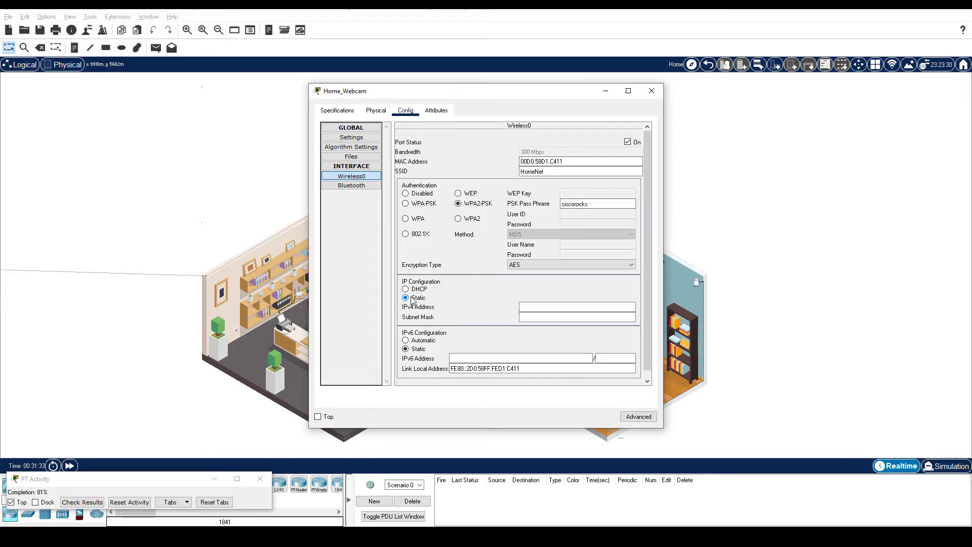
pyautogui.click(409, 291)
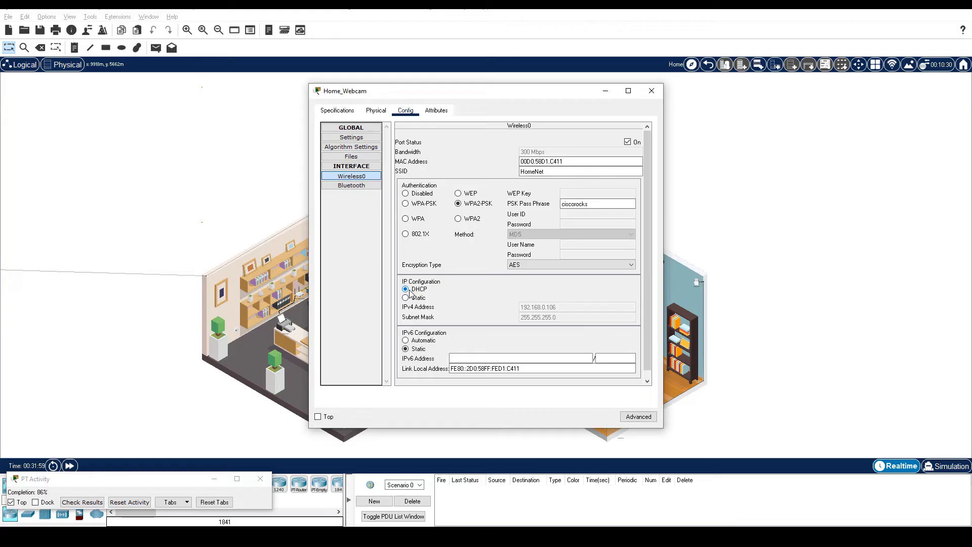
pyautogui.click(652, 91)
# - Set Home_Siren's Wireless0 SSID to HomeNet with WPA2-PSK and the network passphrase
pyautogui.click(695, 282)
pyautogui.click(405, 110)
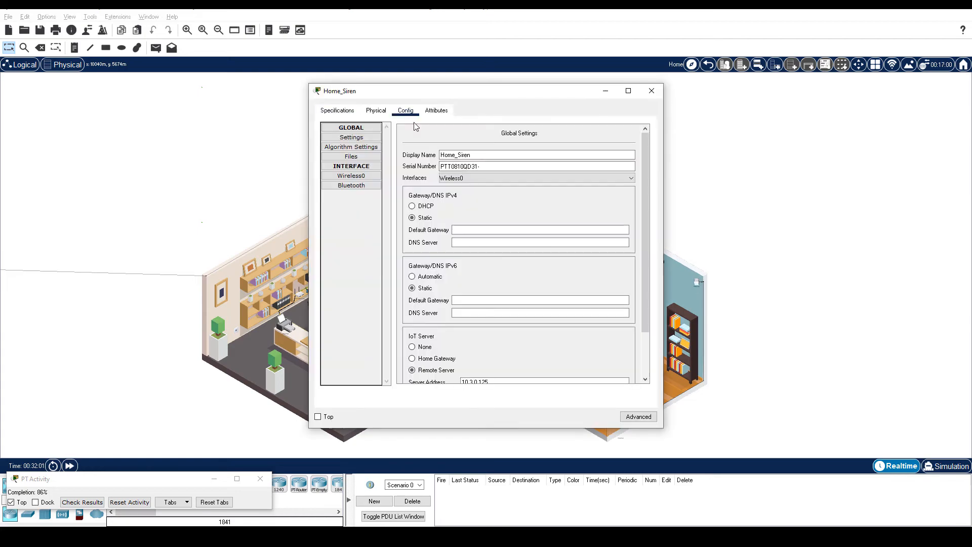
pyautogui.click(356, 177)
pyautogui.write('HomeNet')
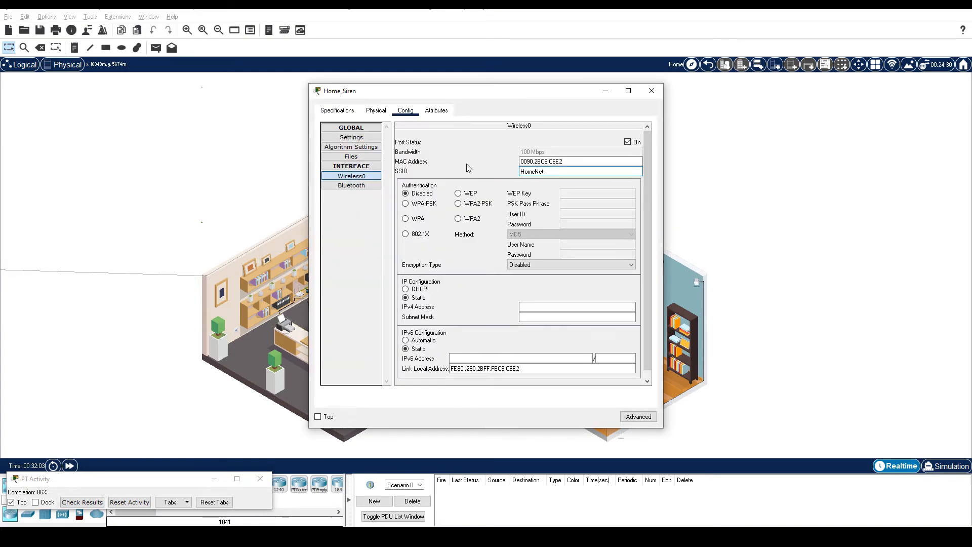
pyautogui.click(458, 203)
pyautogui.click(581, 203)
pyautogui.write('ciscorocks')
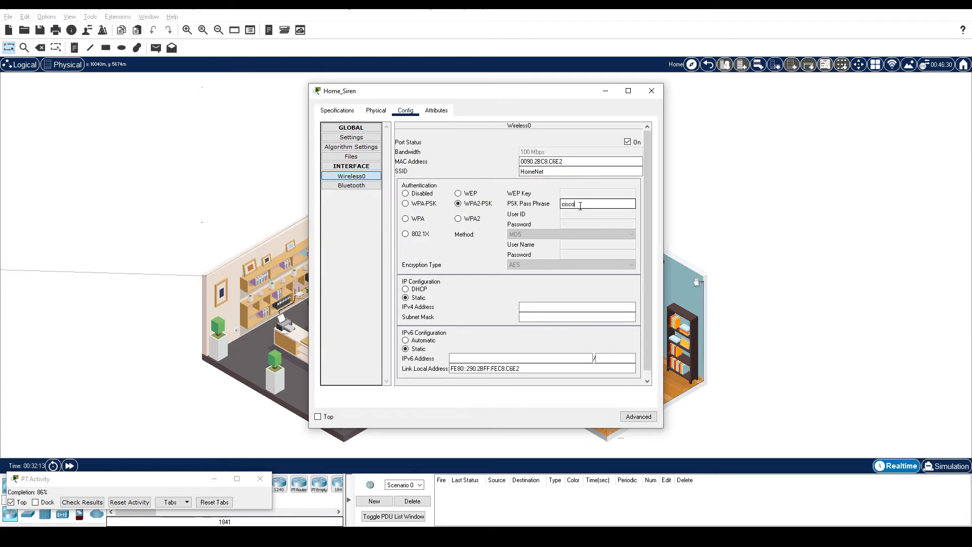
# - Get the siren a DHCP address, 192.168.0.107, and close its window
pyautogui.click(406, 289)
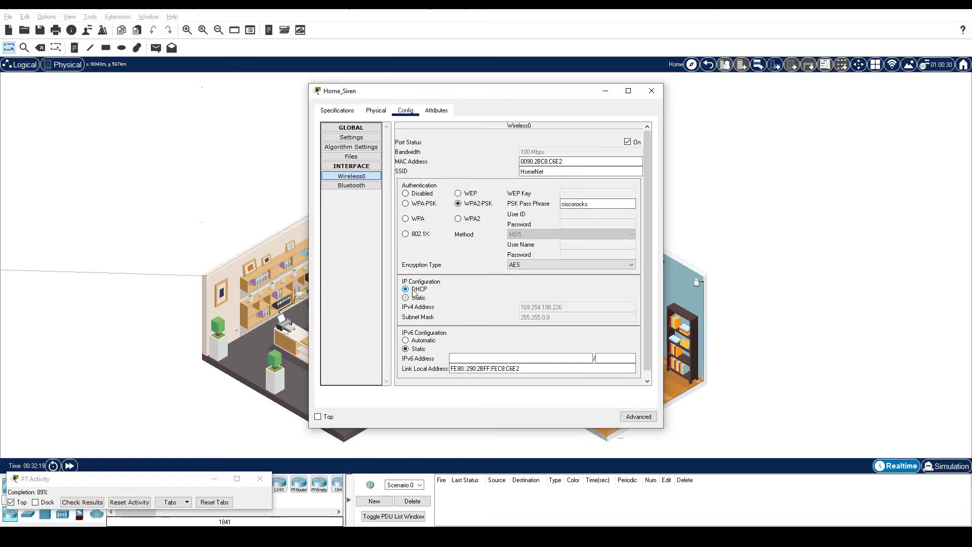
pyautogui.click(416, 298)
pyautogui.click(419, 289)
pyautogui.click(652, 91)
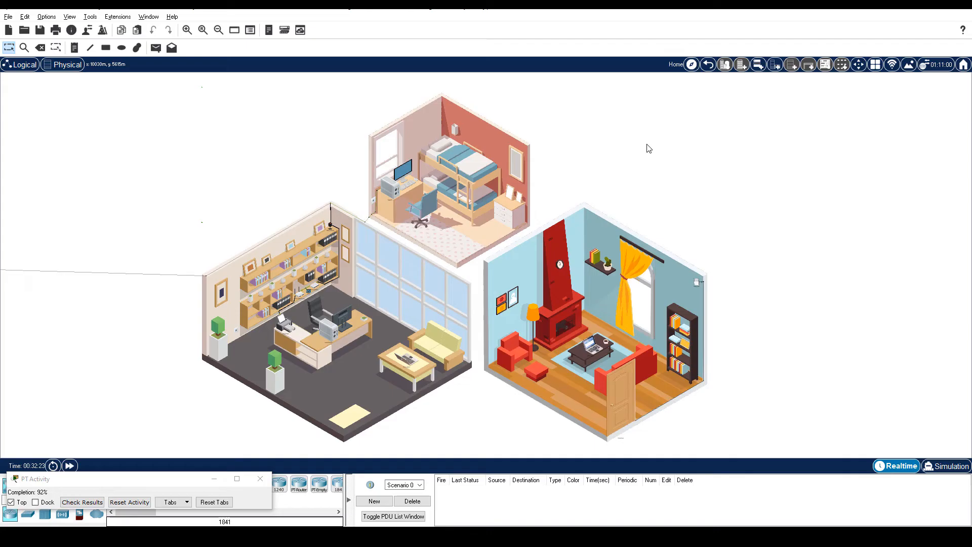
pyautogui.click(623, 384)
# - Set Home Doors' Wireless0 to SSID HomeNet, WPA2-PSK with the passphrase, and DHCP addressing
pyautogui.click(407, 115)
pyautogui.click(351, 176)
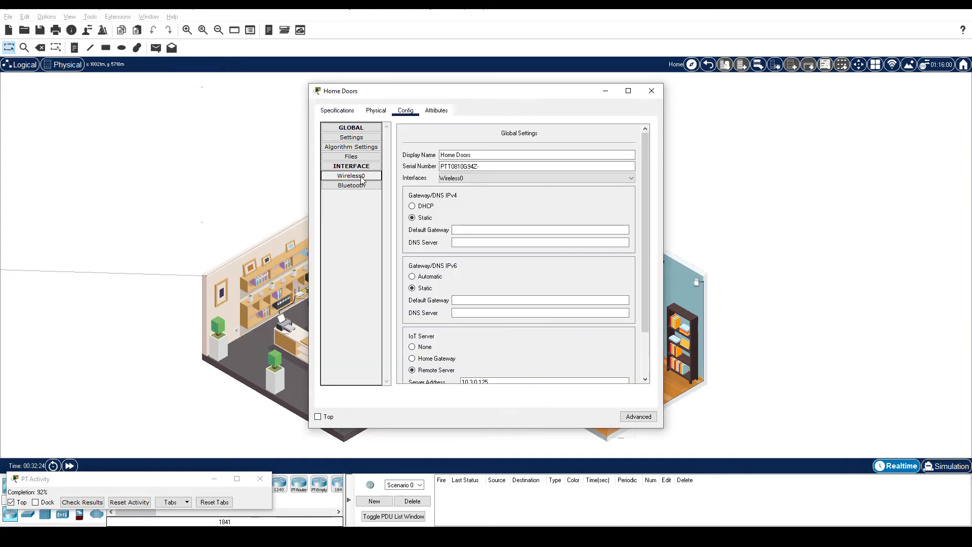
pyautogui.doubleClick(557, 172)
pyautogui.write('HomeNet')
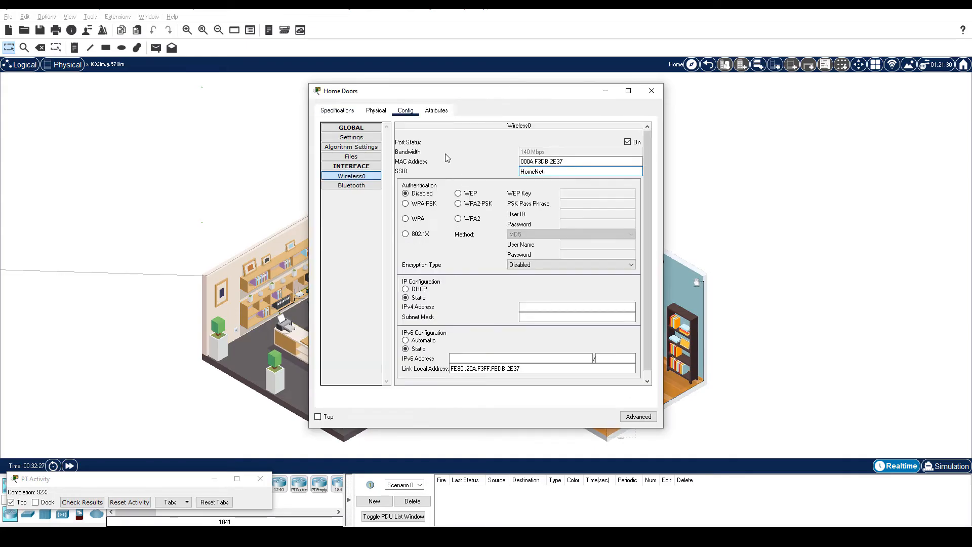
pyautogui.click(458, 203)
pyautogui.click(571, 205)
pyautogui.write('ciscorocks')
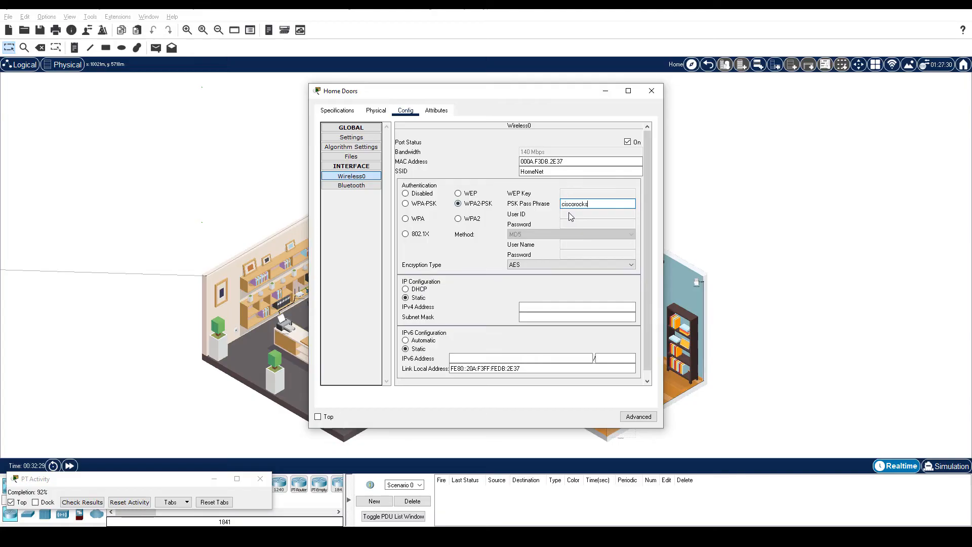
pyautogui.click(420, 291)
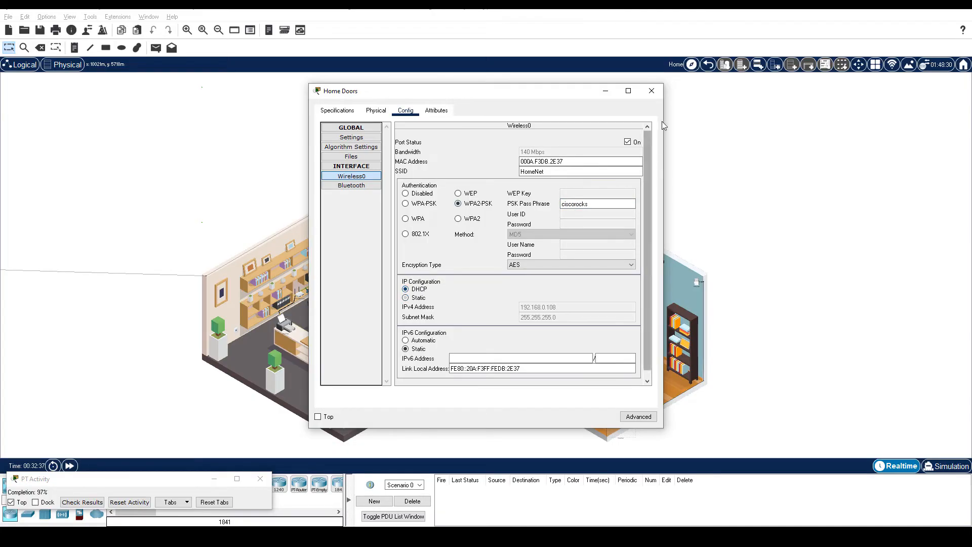
pyautogui.click(652, 91)
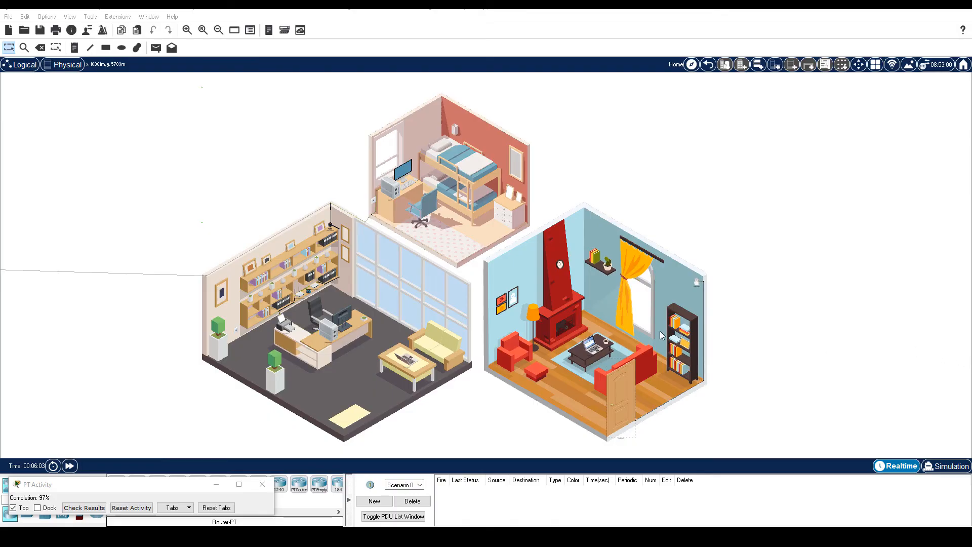
pyautogui.click(592, 346)
pyautogui.click(393, 111)
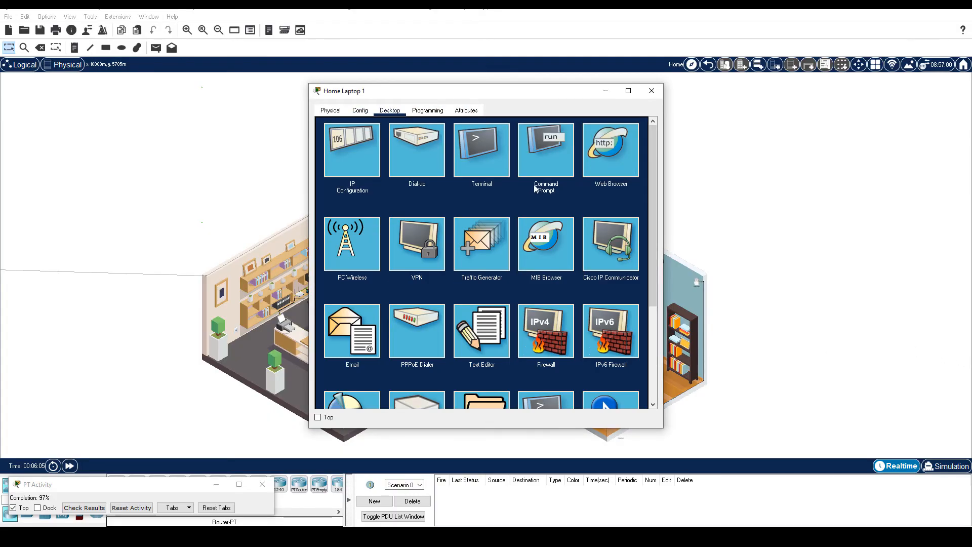
pyautogui.click(611, 161)
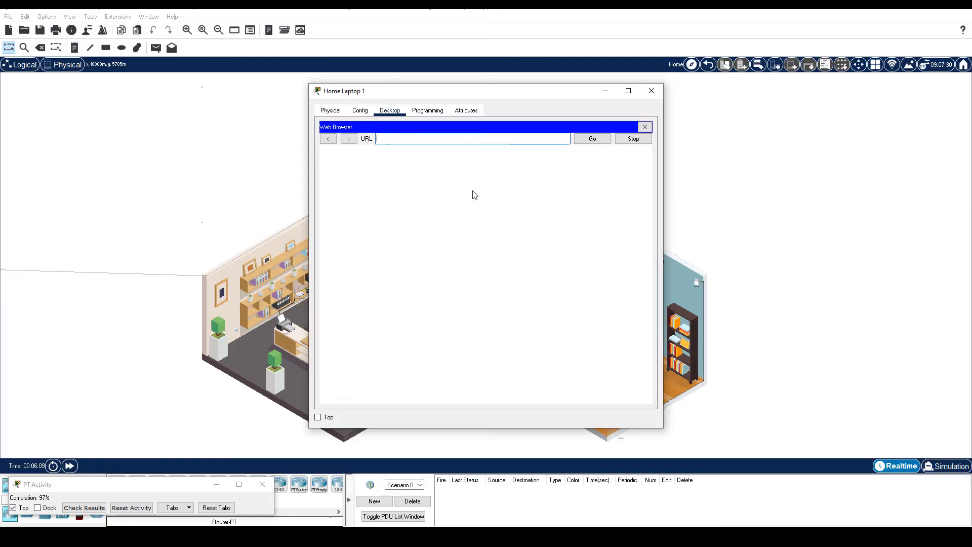
pyautogui.write('http://www.ptsecurity.com')
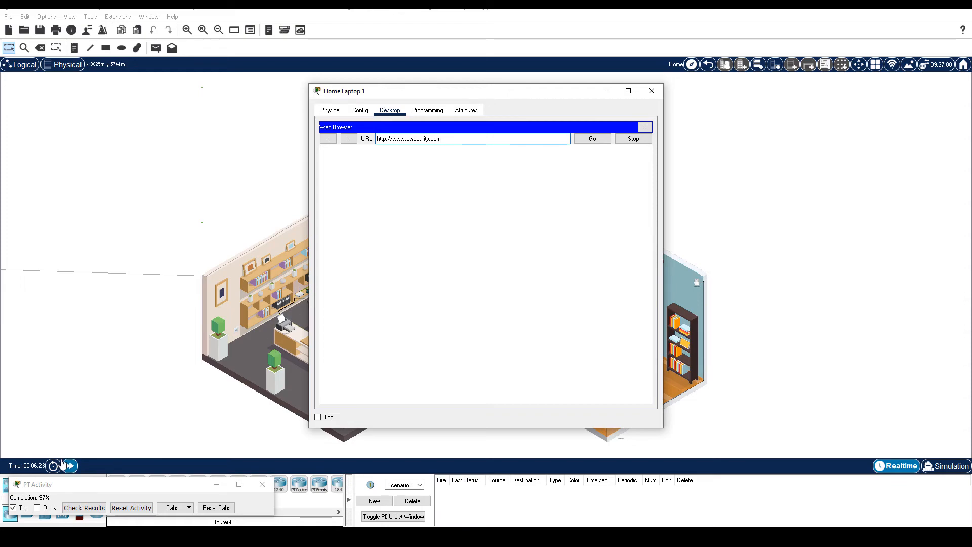
pyautogui.click(70, 466)
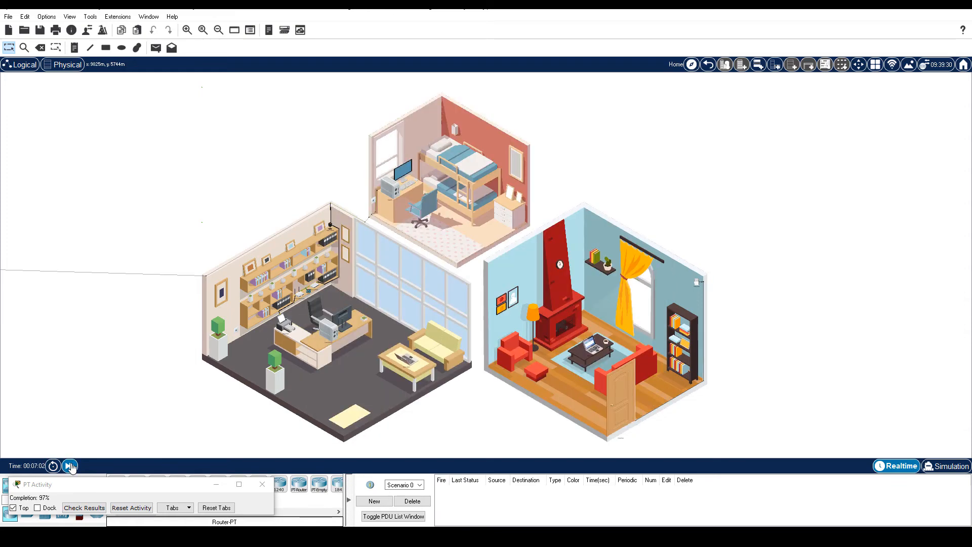
pyautogui.click(595, 348)
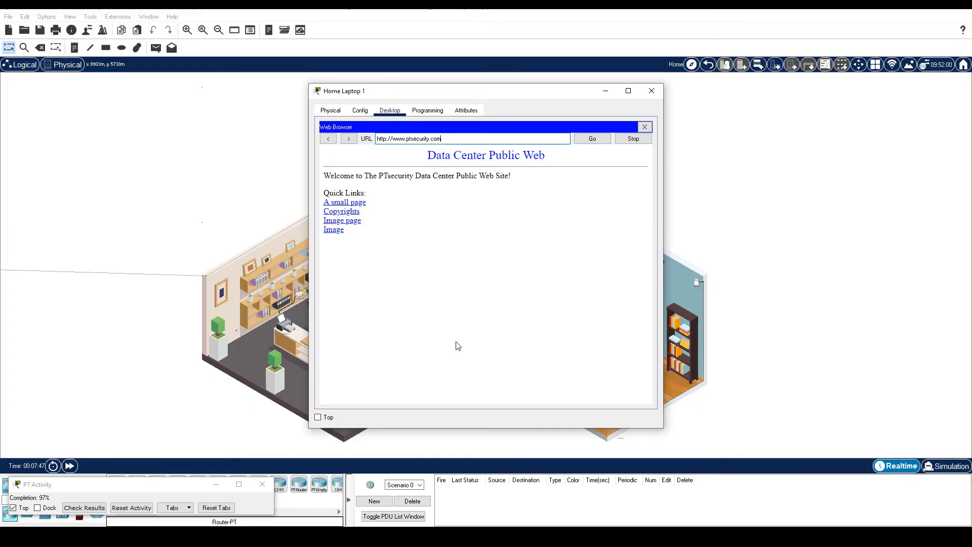
pyautogui.click(652, 90)
pyautogui.click(410, 361)
pyautogui.click(390, 110)
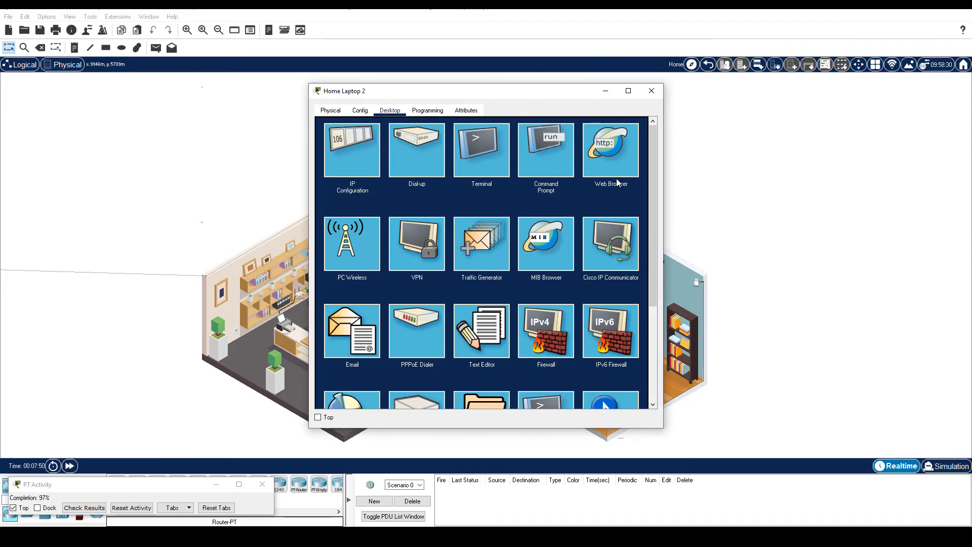
pyautogui.click(610, 149)
pyautogui.click(458, 136)
pyautogui.write('www.ptsecurity.com')
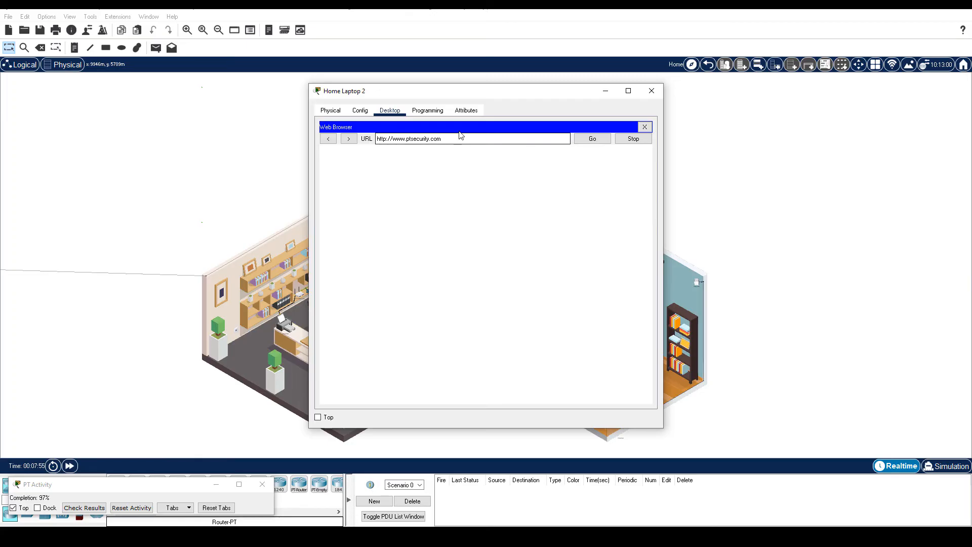
pyautogui.press('Return')
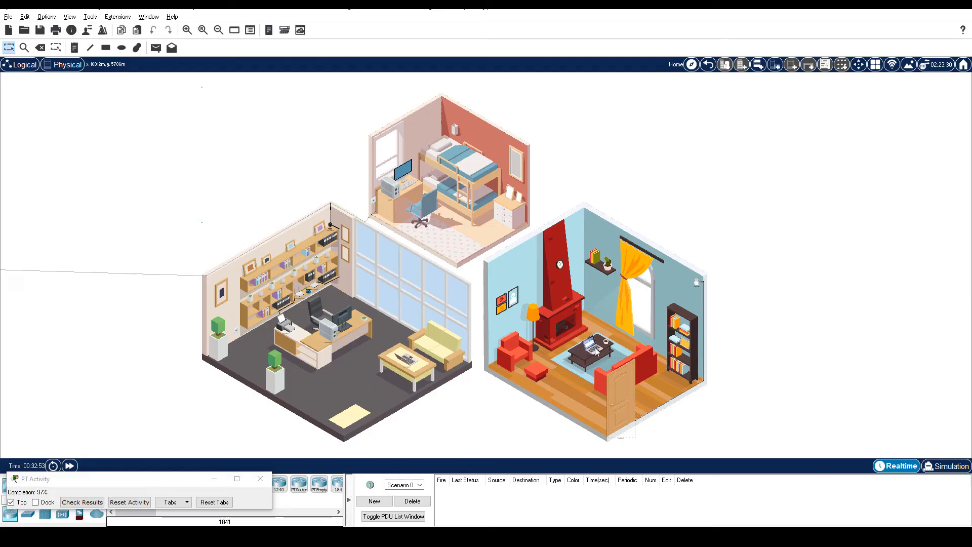
pyautogui.moveTo(597, 351)
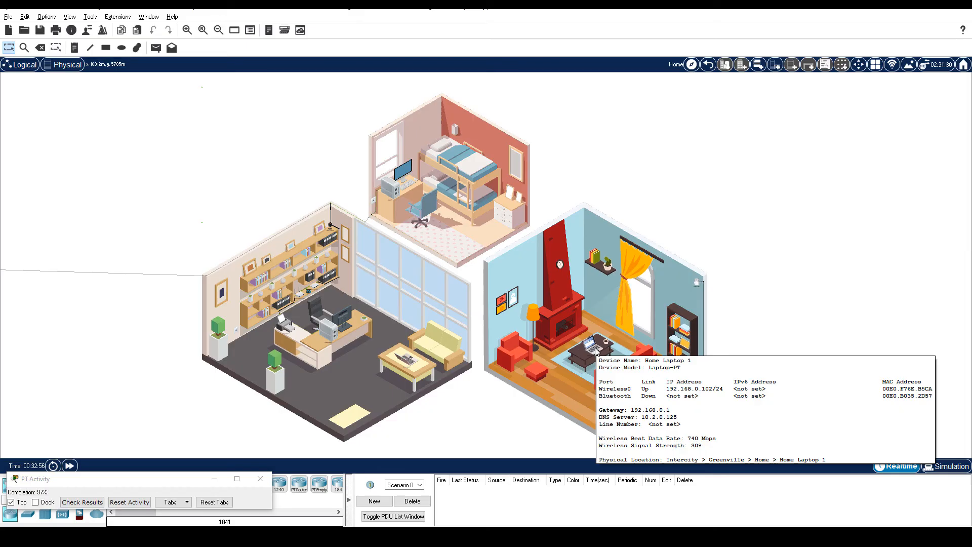
pyautogui.click(597, 351)
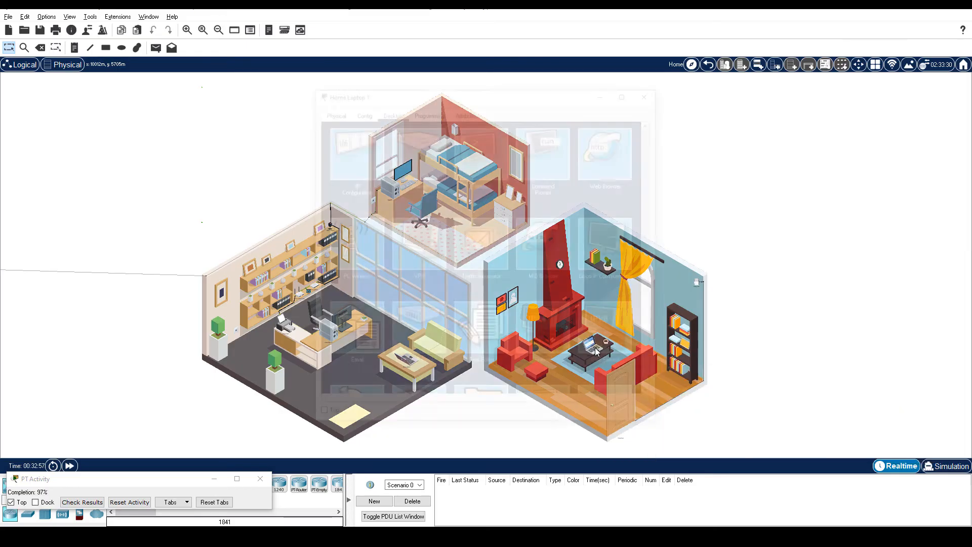
pyautogui.click(354, 153)
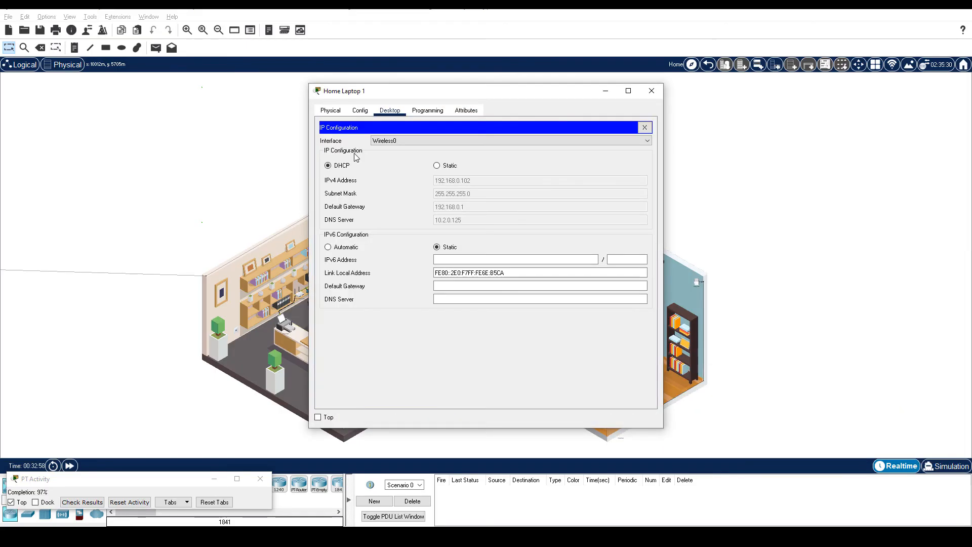
pyautogui.click(645, 127)
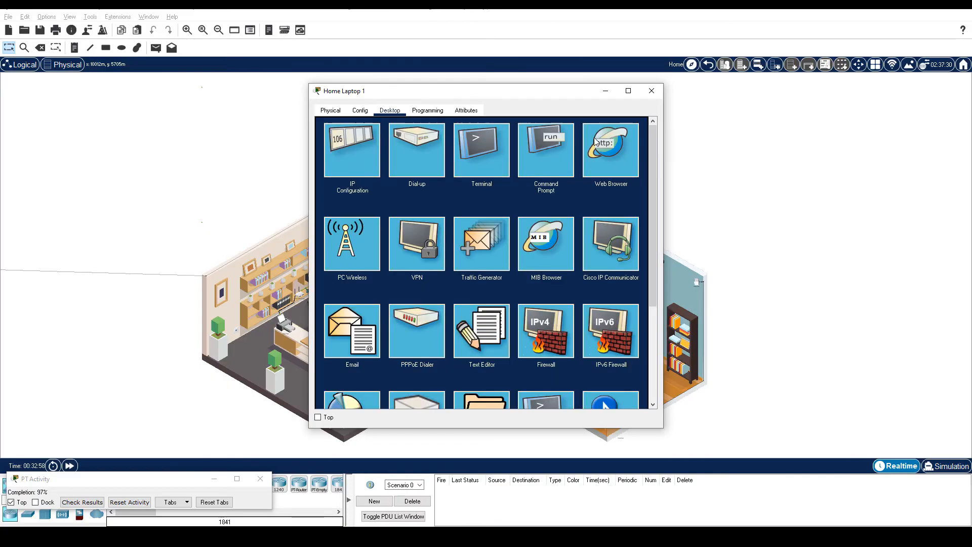
pyautogui.click(551, 146)
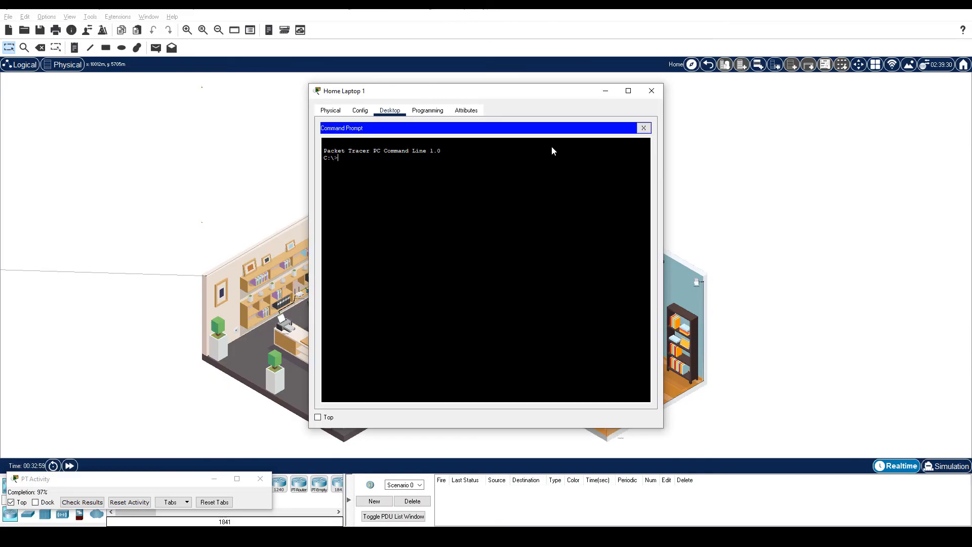
pyautogui.write('ipconfig')
pyautogui.press('Return')
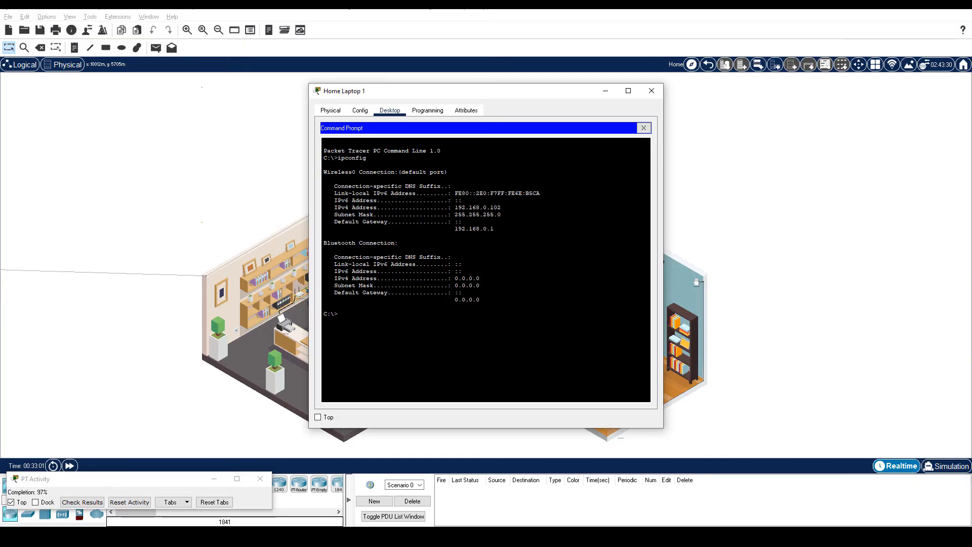
pyautogui.moveTo(501, 208); pyautogui.dragTo(452, 208)
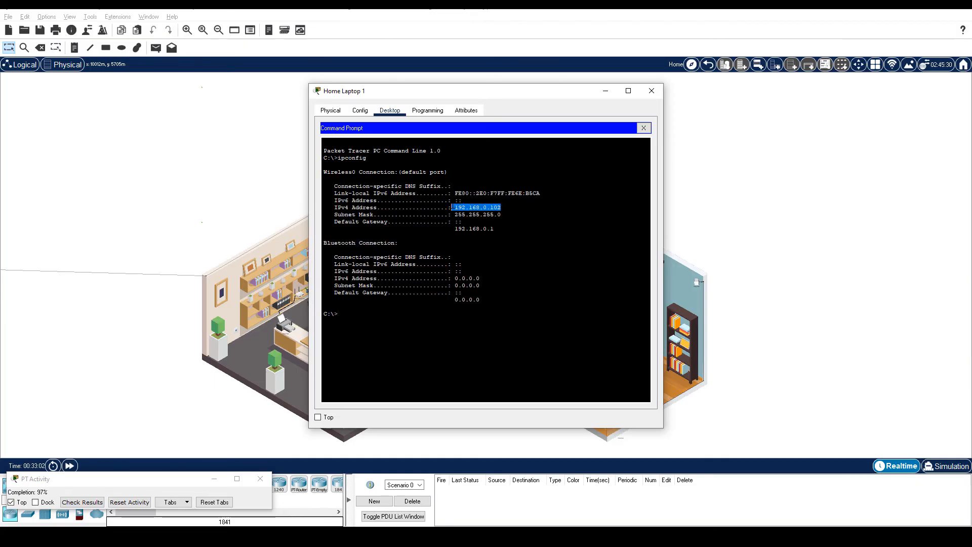
pyautogui.click(651, 91)
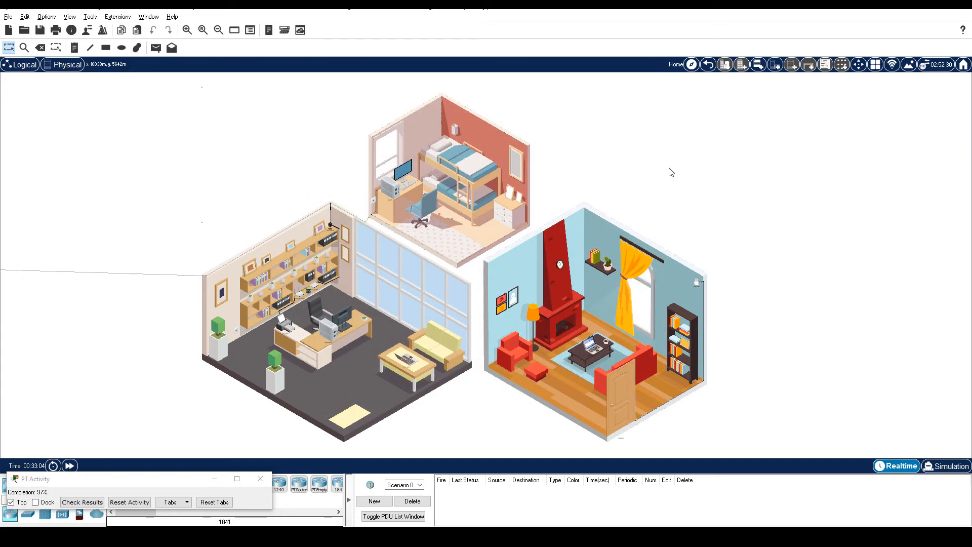
# - Ping 192.168.0.102 from Home Laptop 2's Command Prompt
pyautogui.click(408, 354)
pyautogui.click(531, 157)
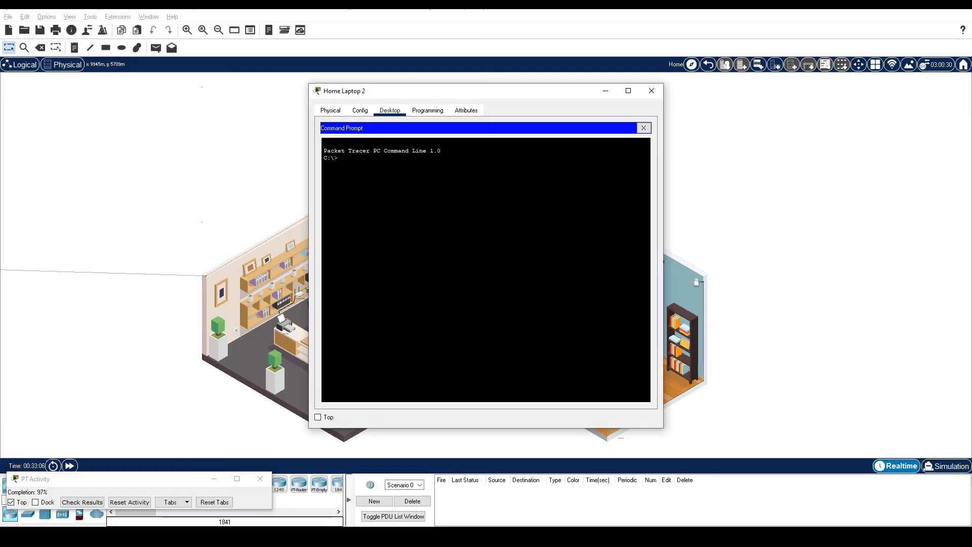
pyautogui.write('ping 192.168.0.102')
pyautogui.press('Return')
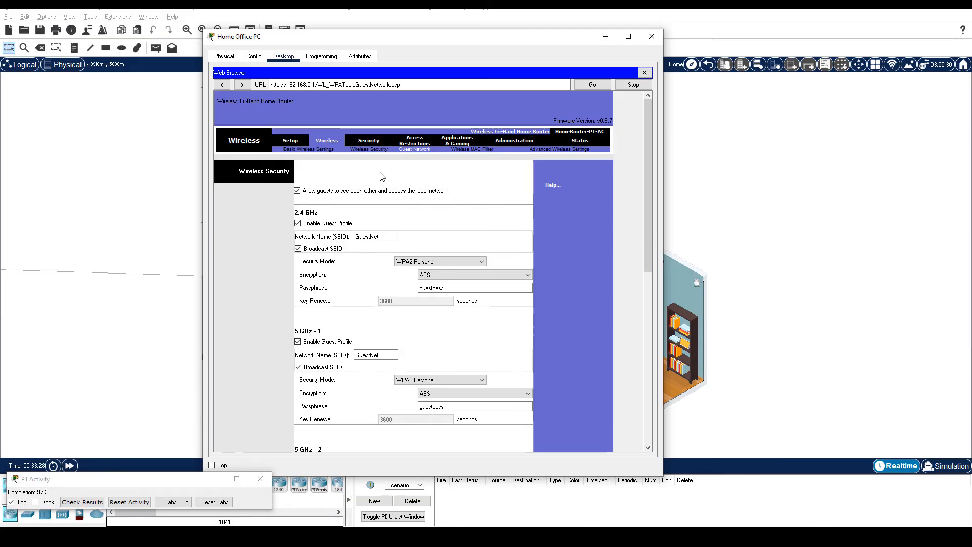
# - Stop guests seeing each other and the local network, and save the router settings
pyautogui.click(298, 191)
pyautogui.scroll(-10, 531, 235)
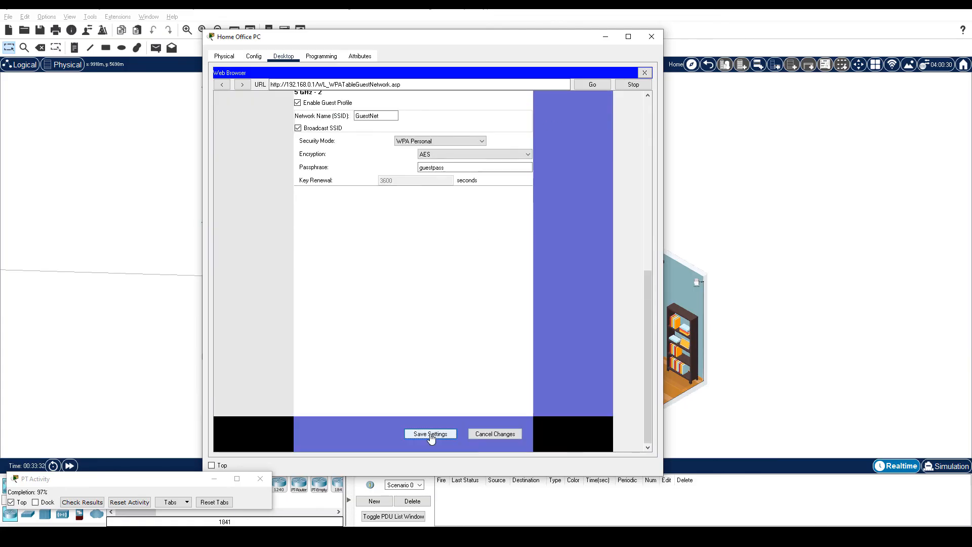
pyautogui.click(431, 435)
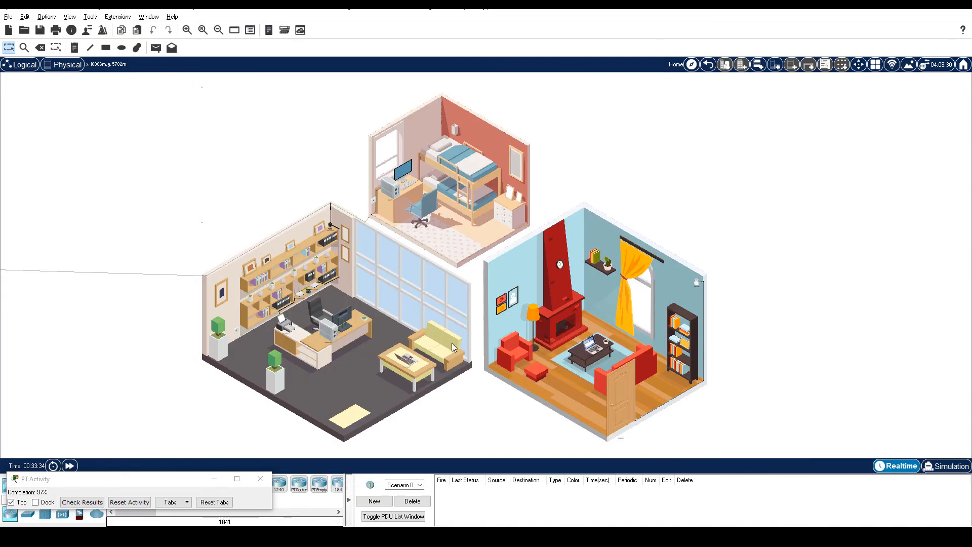
pyautogui.click(409, 362)
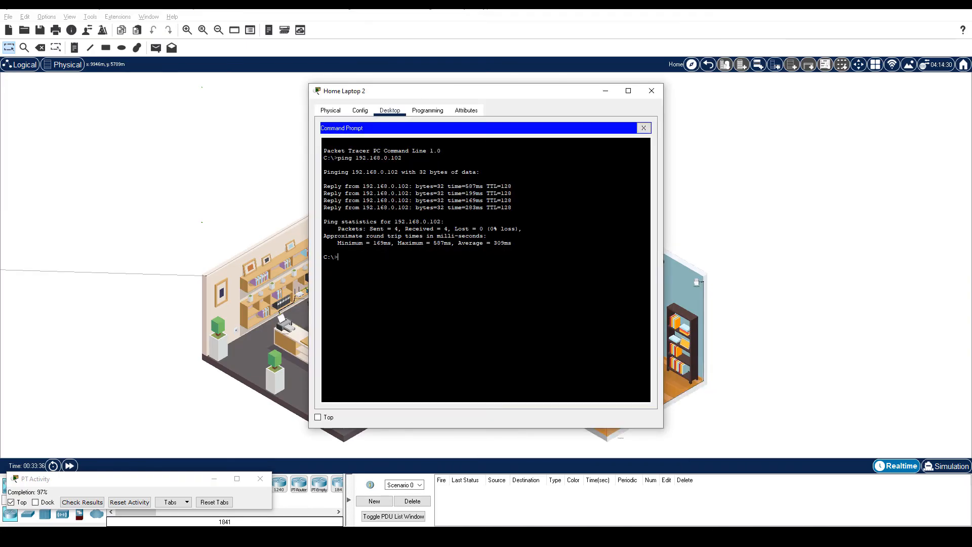
pyautogui.press('Up')
pyautogui.press('Return')
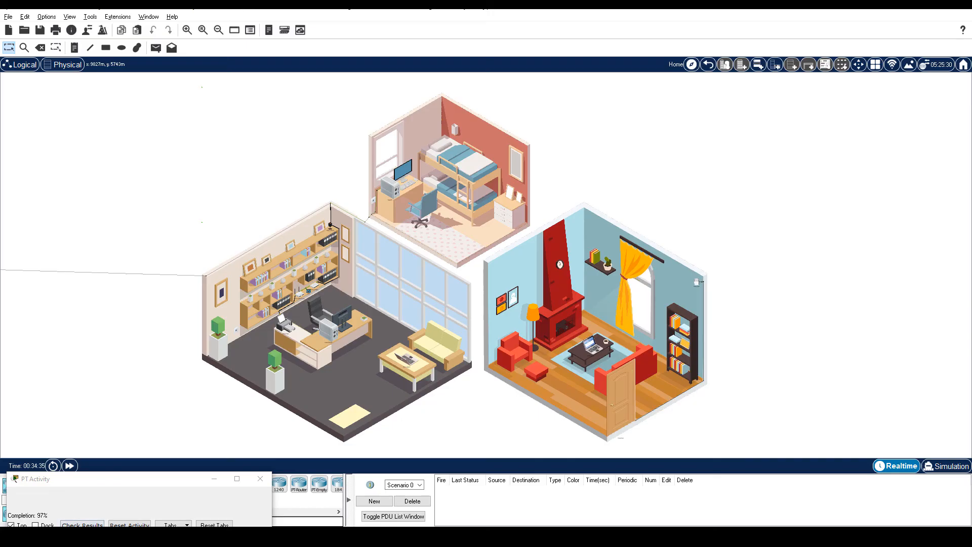
pyautogui.click(82, 525)
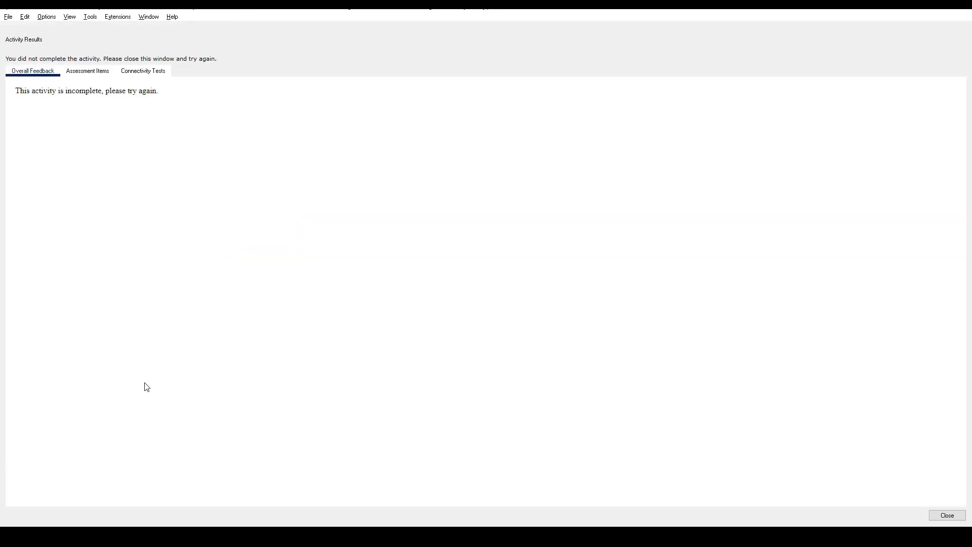
pyautogui.click(94, 76)
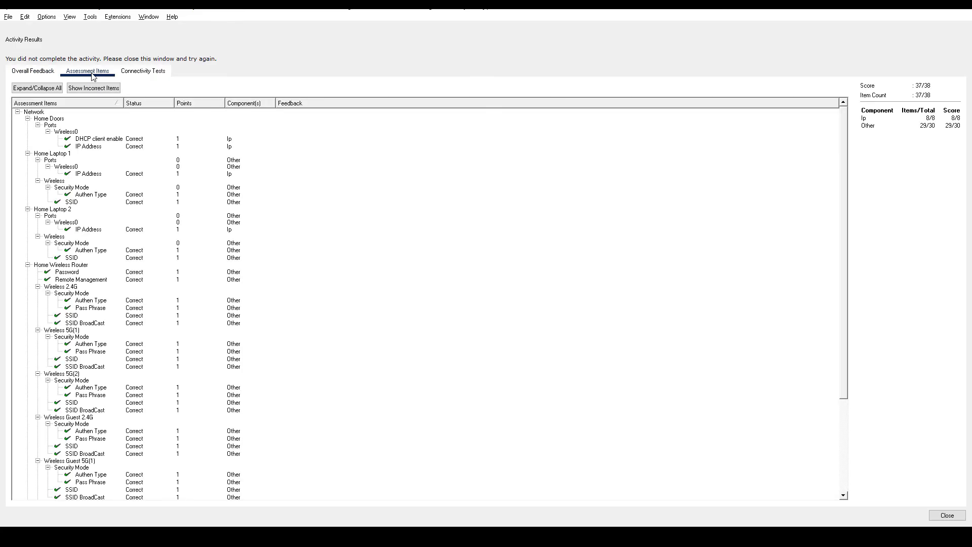
pyautogui.scroll(-6, 255, 286)
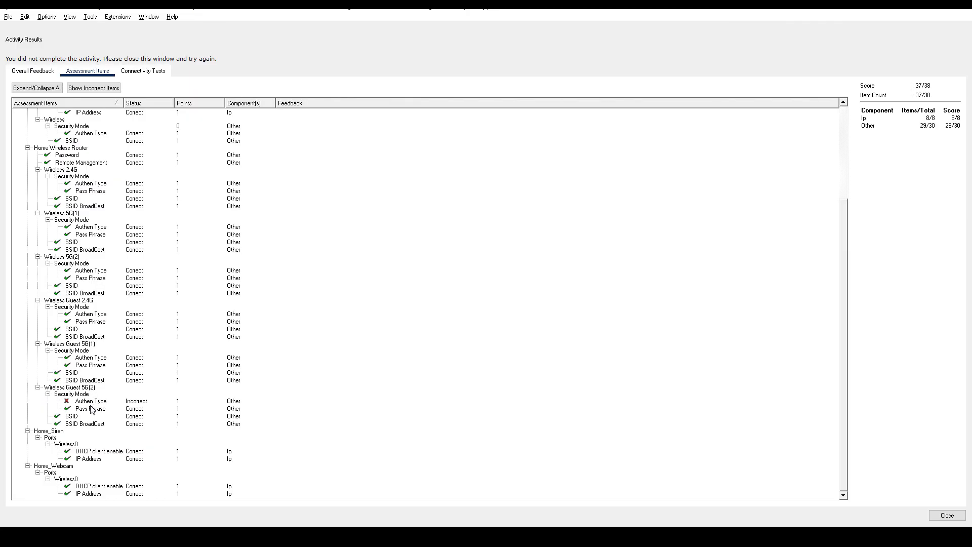
pyautogui.click(947, 515)
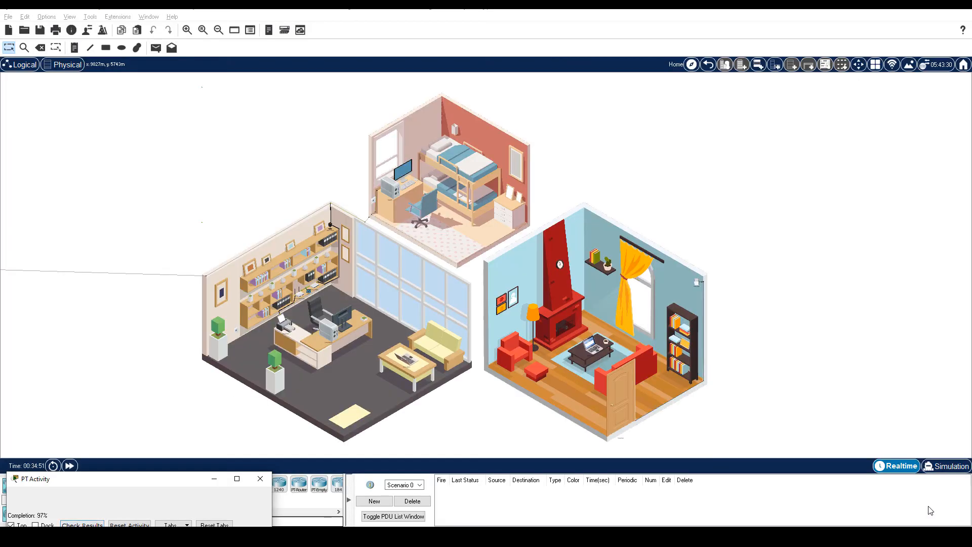
# - On the router's Guest Network page, set 5 GHz-2 security mode to WPA2 Personal and save the settings
pyautogui.click(333, 330)
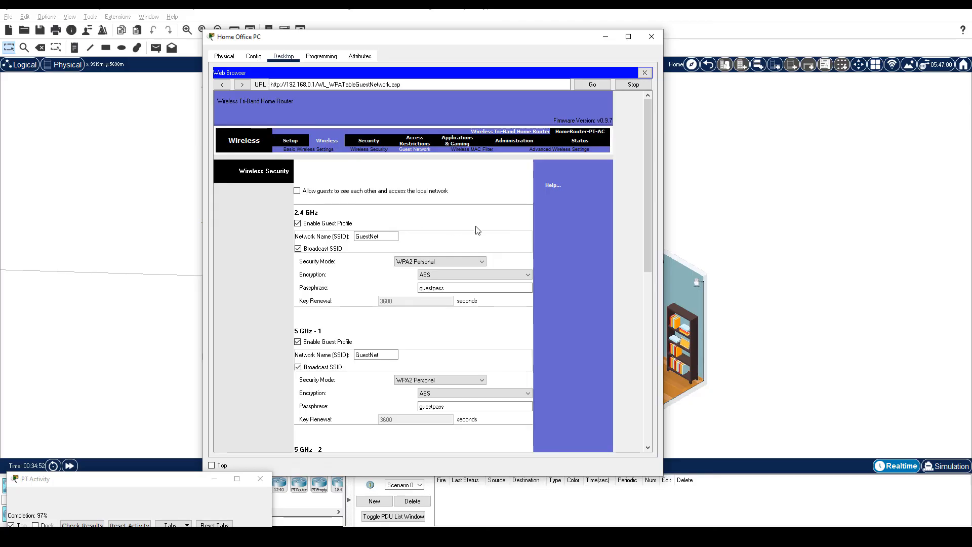
pyautogui.scroll(-3, 563, 248)
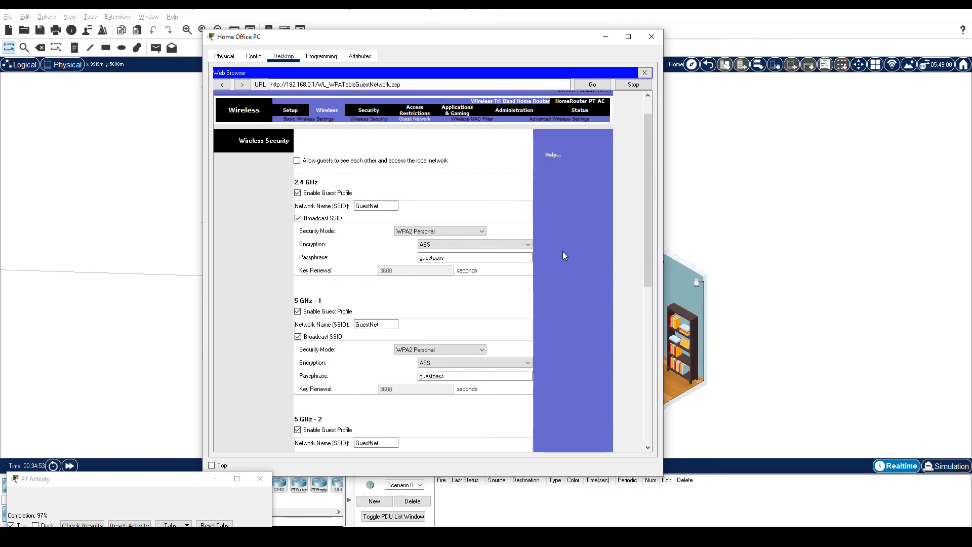
pyautogui.scroll(-3, 563, 253)
pyautogui.scroll(-3, 560, 254)
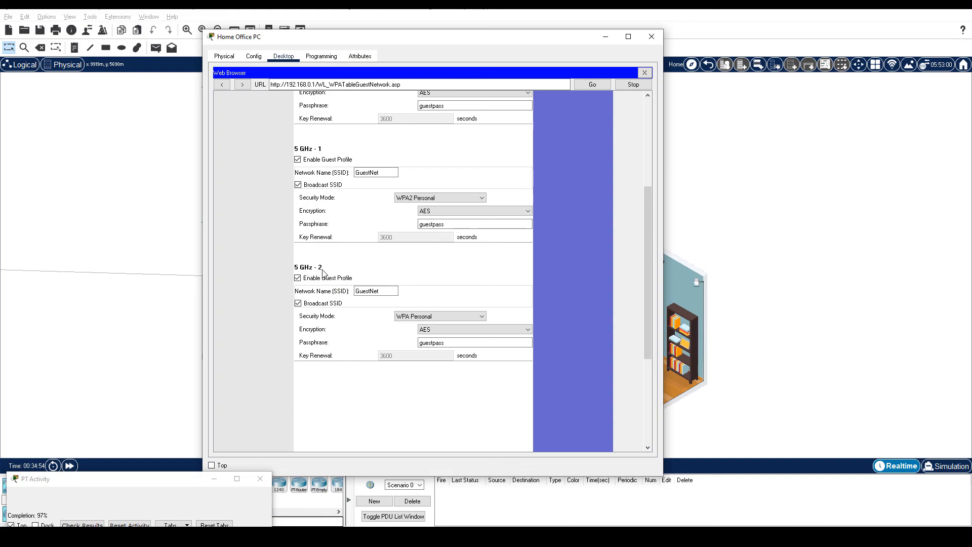
pyautogui.click(445, 318)
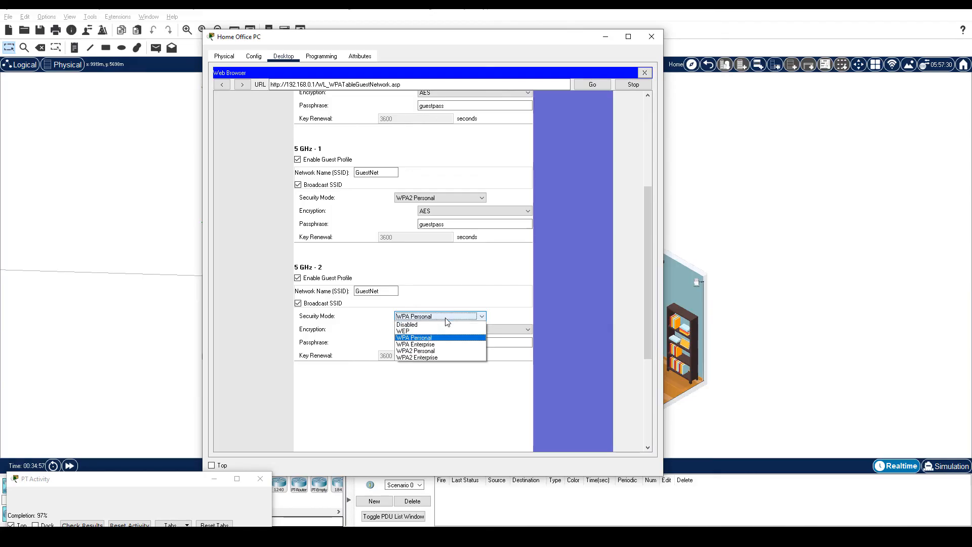
pyautogui.click(434, 351)
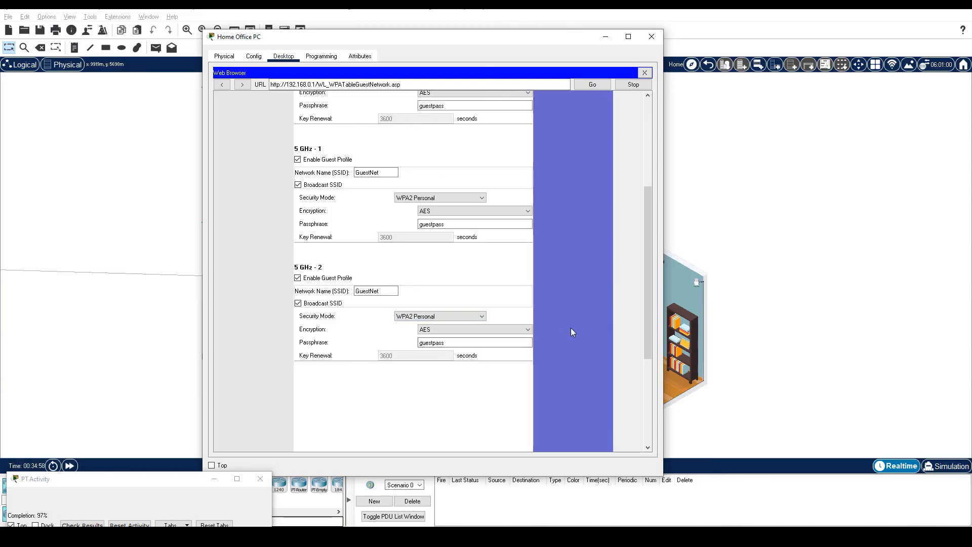
pyautogui.scroll(-5, 570, 327)
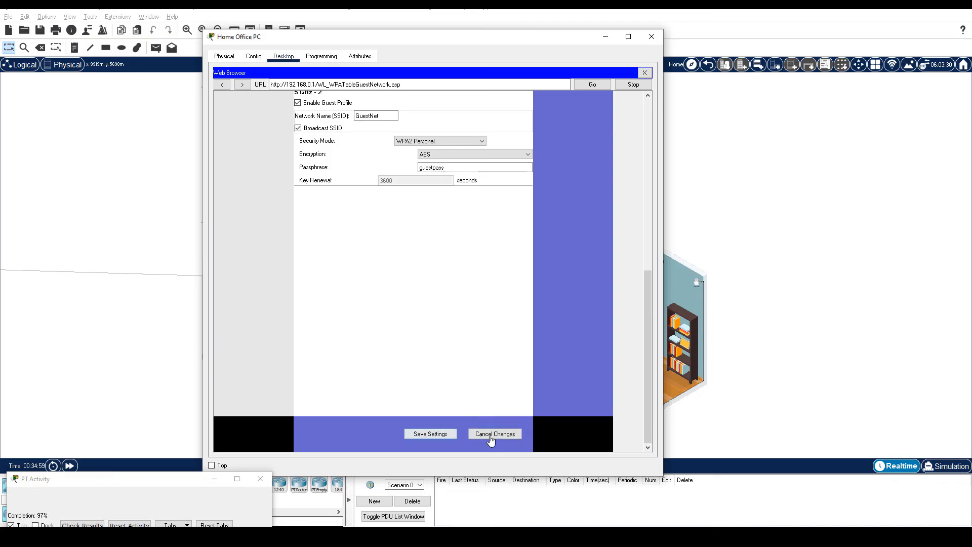
pyautogui.click(423, 434)
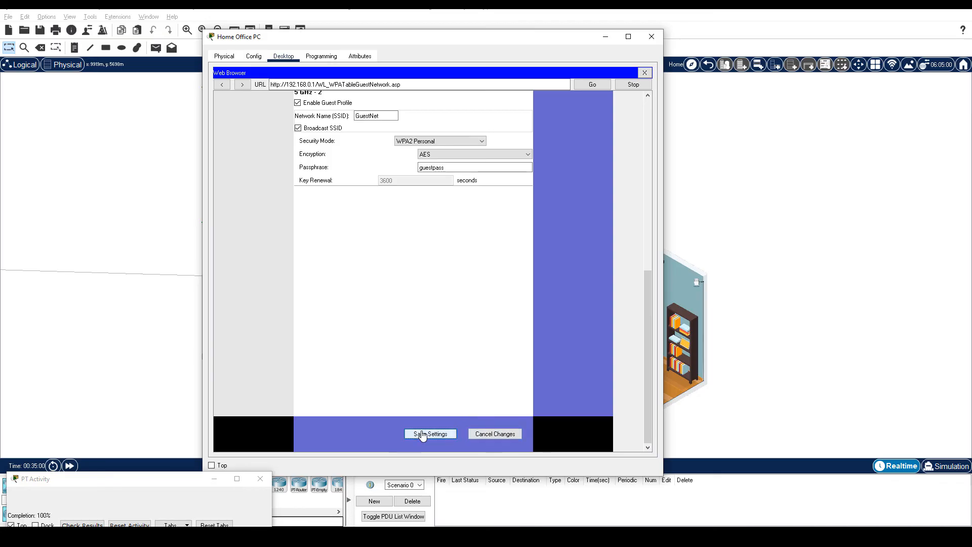